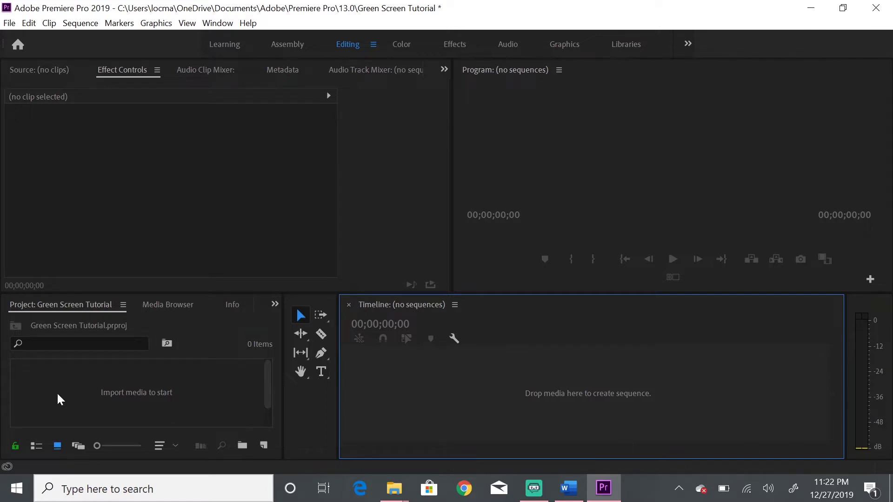
Import the image images (1) and the video IMG_3304 from the Green Screen folder into the project
{"action": "left_click", "coordinate": [132, 394]}
{"action": "double_click", "coordinate": [132, 394]}
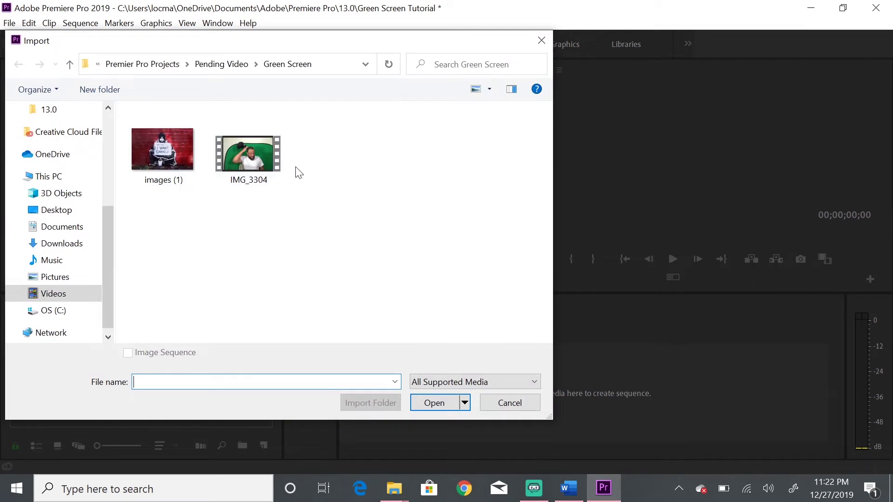
{"action": "left_click_drag", "start_coordinate": [317, 160], "coordinate": [181, 177]}
{"action": "left_click", "coordinate": [435, 404]}
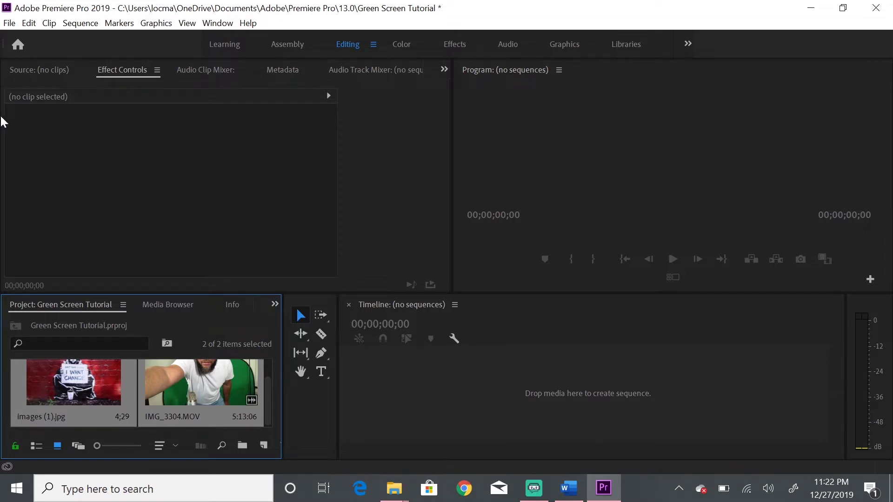
Create a new sequence with the DSLR 1080p30 preset and the default name
{"action": "left_click", "coordinate": [10, 24]}
{"action": "mouse_move", "coordinate": [33, 41]}
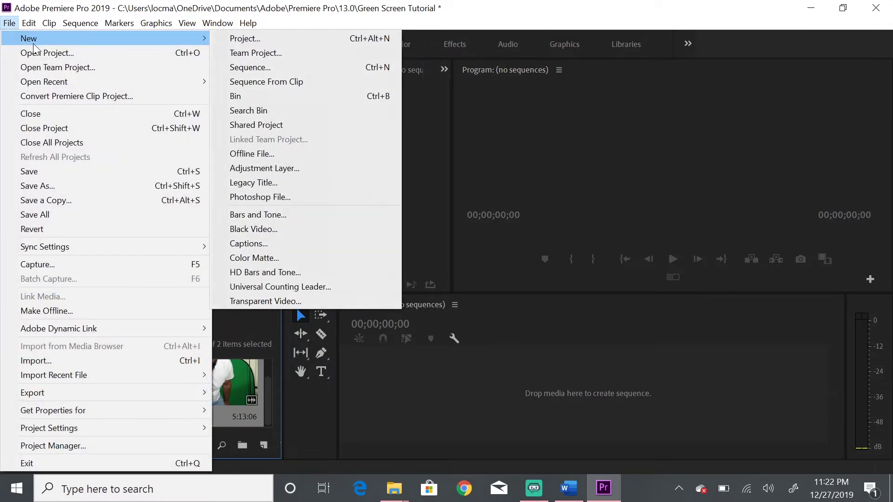
{"action": "left_click", "coordinate": [240, 67]}
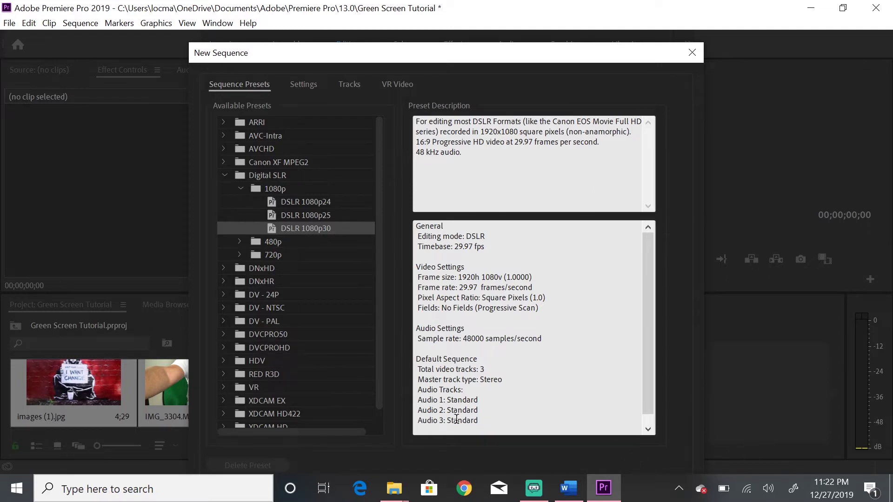
{"action": "left_click_drag", "start_coordinate": [441, 55], "coordinate": [430, 13]}
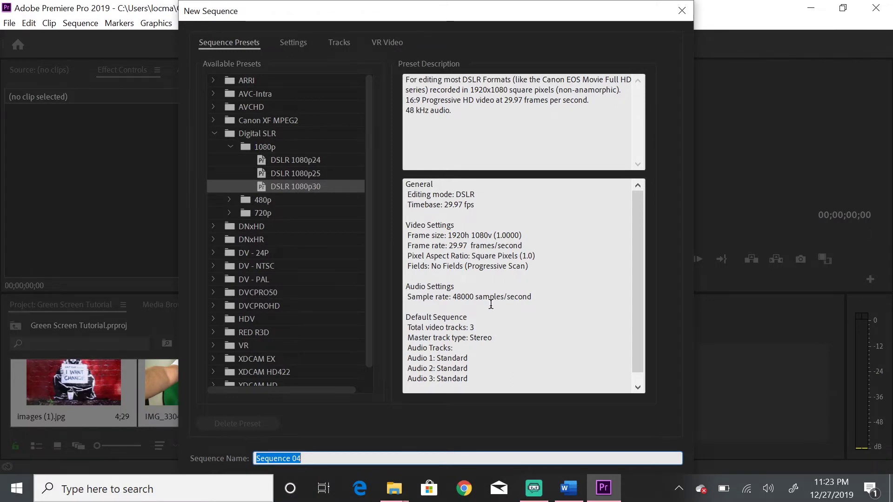
{"action": "key", "text": "Return"}
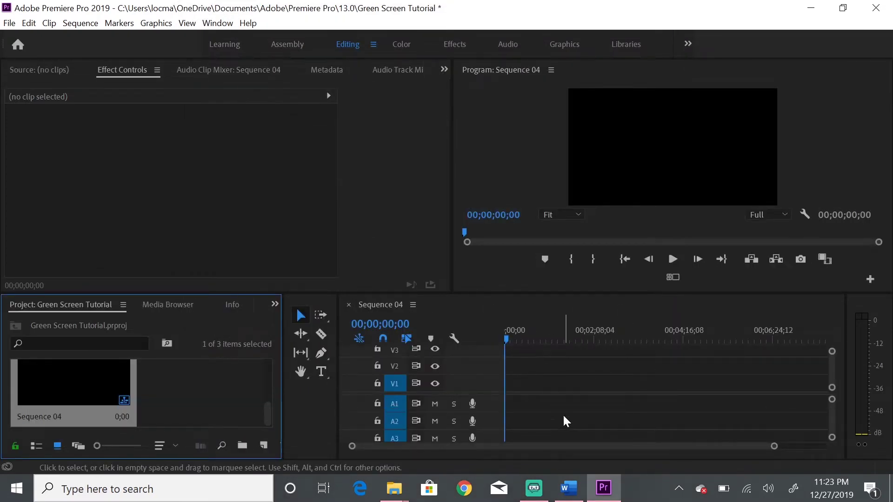
Open IMG_3304.MOV in the source monitor and mark its in point at 00:01:54:13 and out point at 00:03:20:24
{"action": "mouse_move", "coordinate": [775, 447]}
{"action": "left_mouse_down"}
{"action": "mouse_move", "coordinate": [680, 458]}
{"action": "mouse_move", "coordinate": [763, 451]}
{"action": "left_mouse_up"}
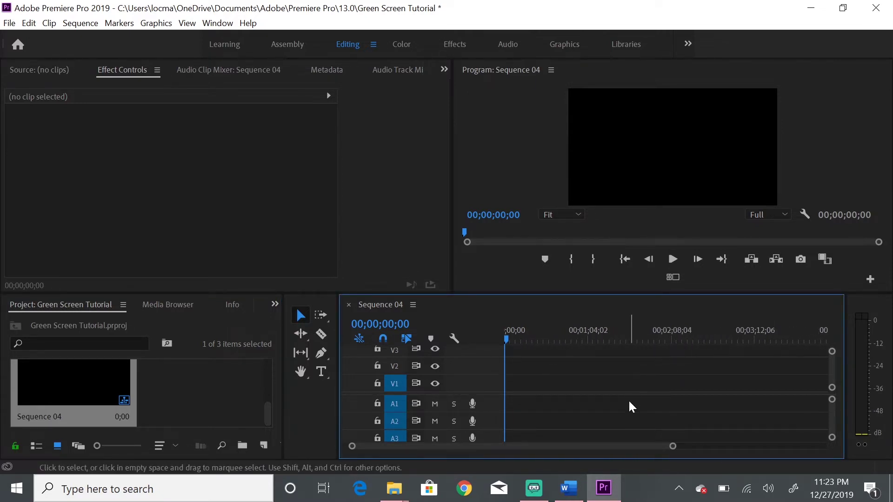
{"action": "scroll", "coordinate": [200, 411], "scroll_direction": "up", "scroll_amount": 3}
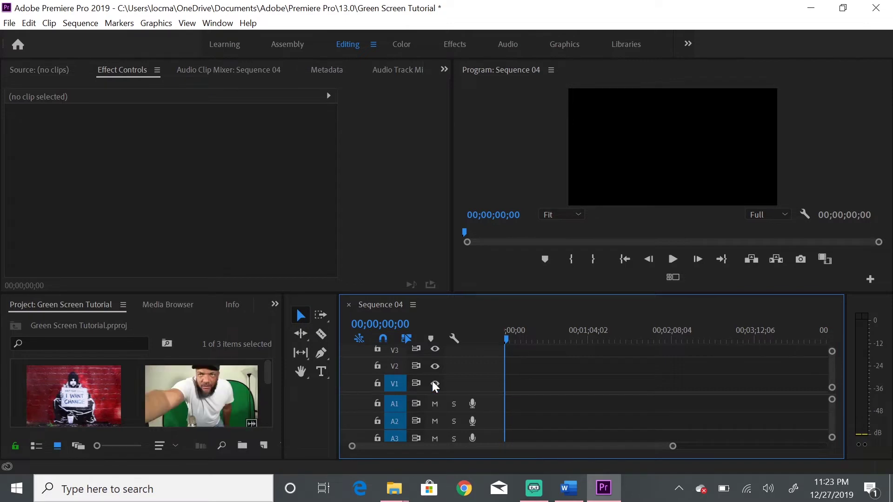
{"action": "double_click", "coordinate": [212, 404]}
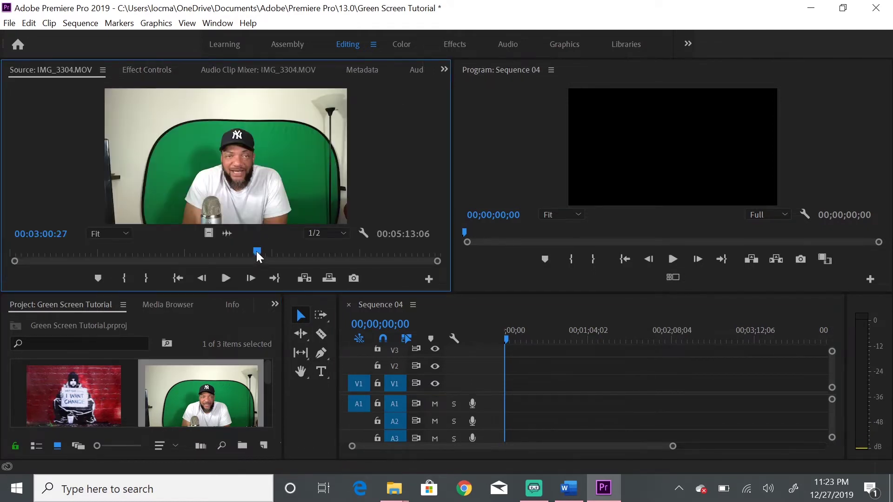
{"action": "left_click_drag", "start_coordinate": [256, 250], "coordinate": [166, 298]}
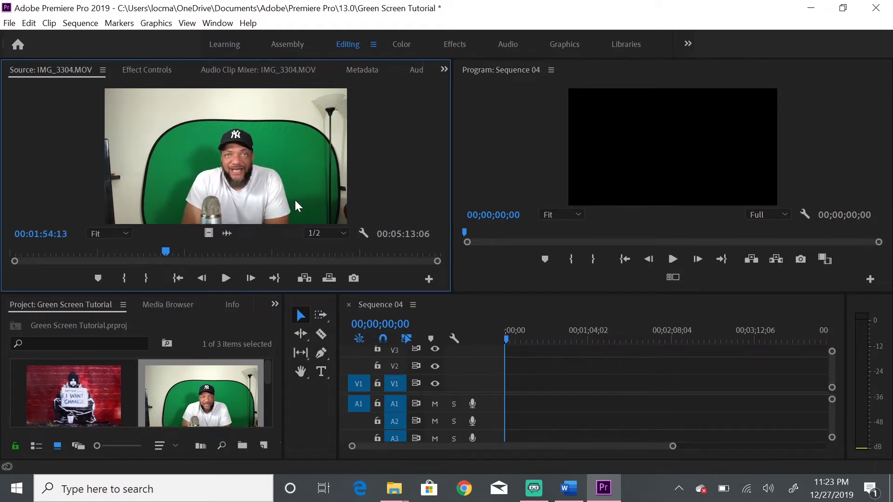
{"action": "left_click", "coordinate": [124, 278]}
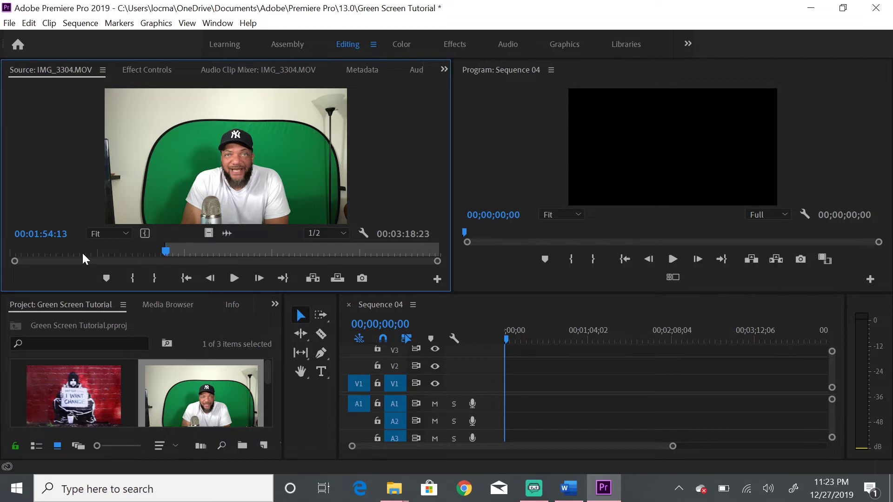
{"action": "left_click_drag", "start_coordinate": [163, 255], "coordinate": [283, 255]}
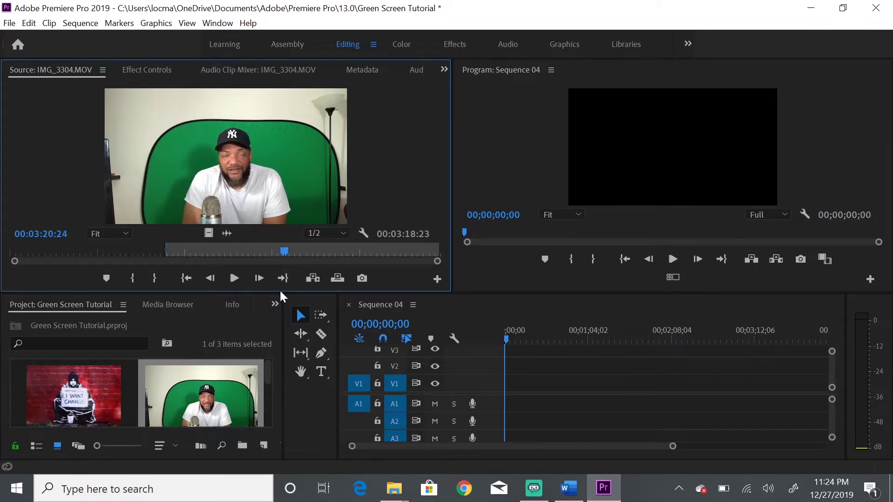
{"action": "left_click", "coordinate": [154, 279]}
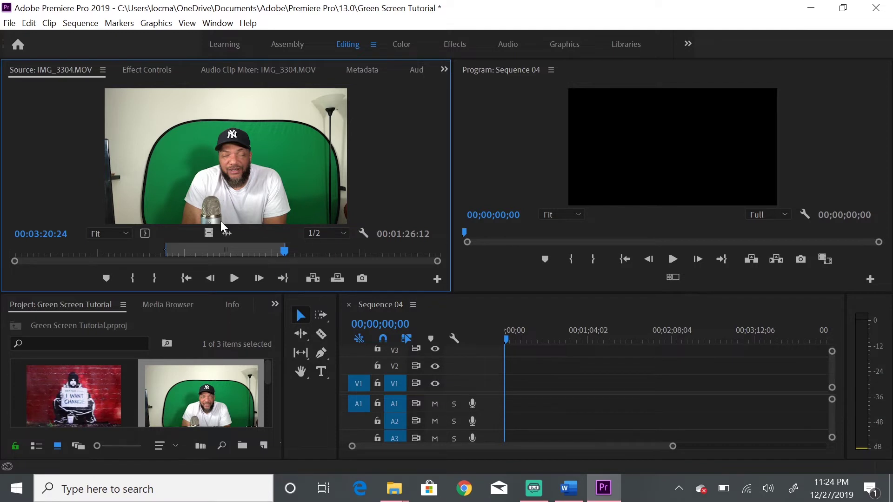
Place the trimmed IMG_3304.MOV clip at the start of the sequence and raise its video to track V2
{"action": "left_click_drag", "start_coordinate": [247, 182], "coordinate": [505, 395]}
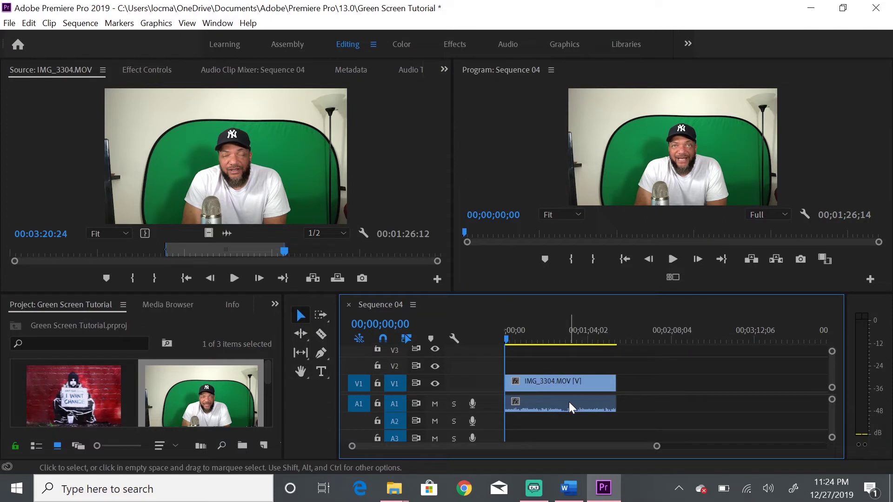
{"action": "left_click", "coordinate": [527, 385]}
{"action": "left_click_drag", "start_coordinate": [526, 381], "coordinate": [530, 369]}
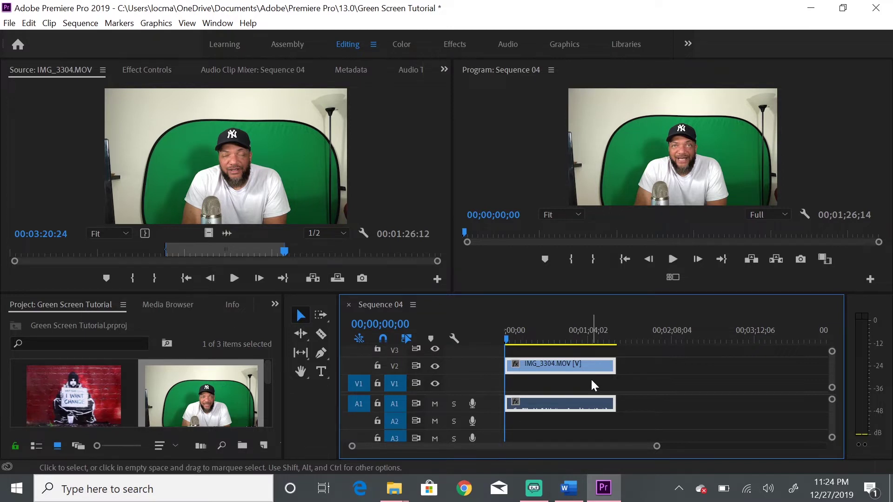
Place images (1).jpg on track V1 beneath the video and extend it to the video clip's full length
{"action": "left_click", "coordinate": [66, 389]}
{"action": "left_click_drag", "start_coordinate": [260, 400], "coordinate": [619, 386]}
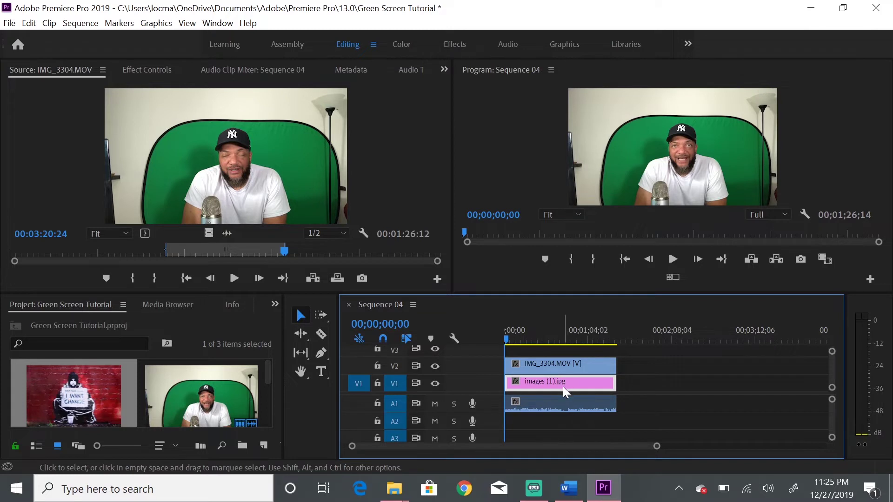
{"action": "left_click", "coordinate": [572, 366]}
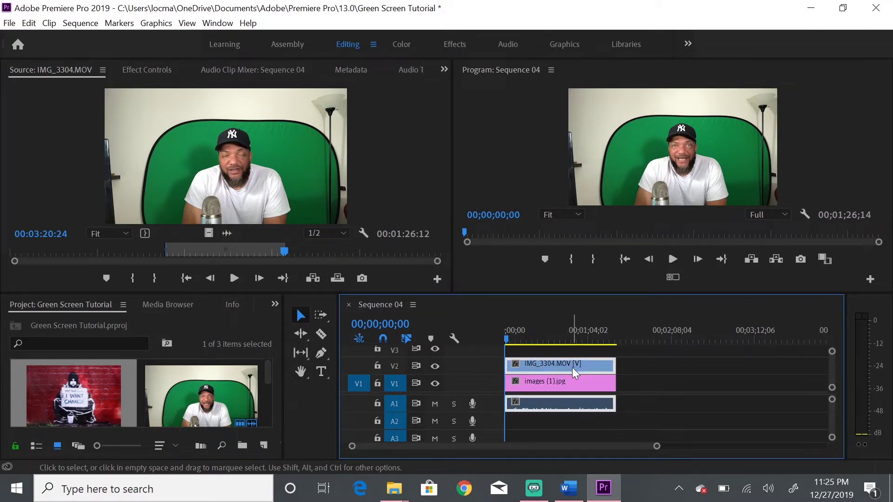
{"action": "left_click", "coordinate": [554, 384]}
{"action": "left_click", "coordinate": [565, 361]}
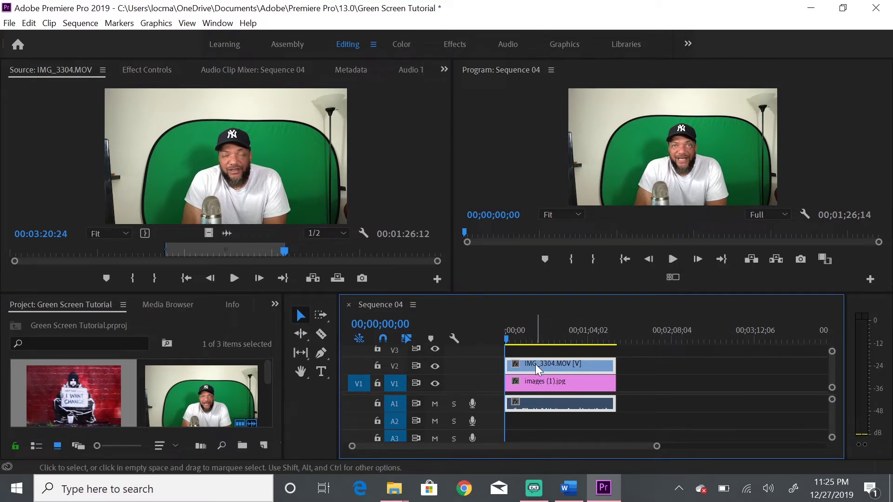
{"action": "left_click", "coordinate": [521, 382]}
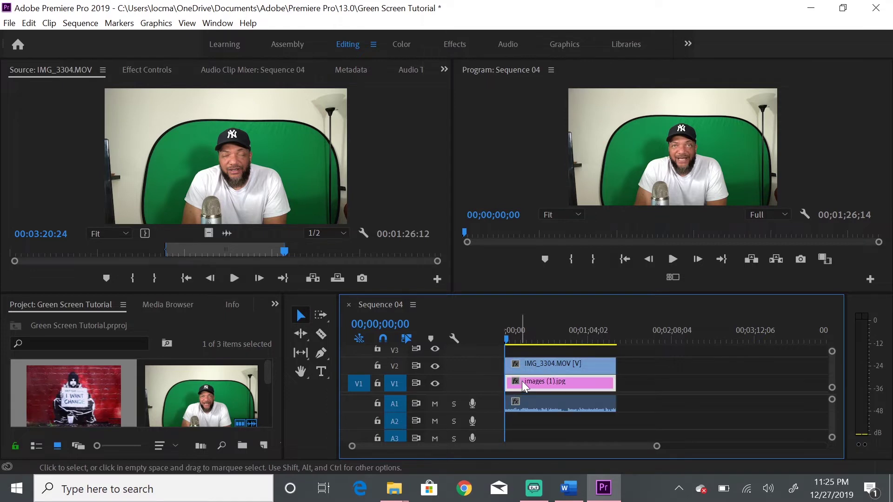
Start a free-drawn opacity mask on the IMG_3304.MOV clip, placing five points around the man just inside the green screen's edge
{"action": "left_click", "coordinate": [536, 362]}
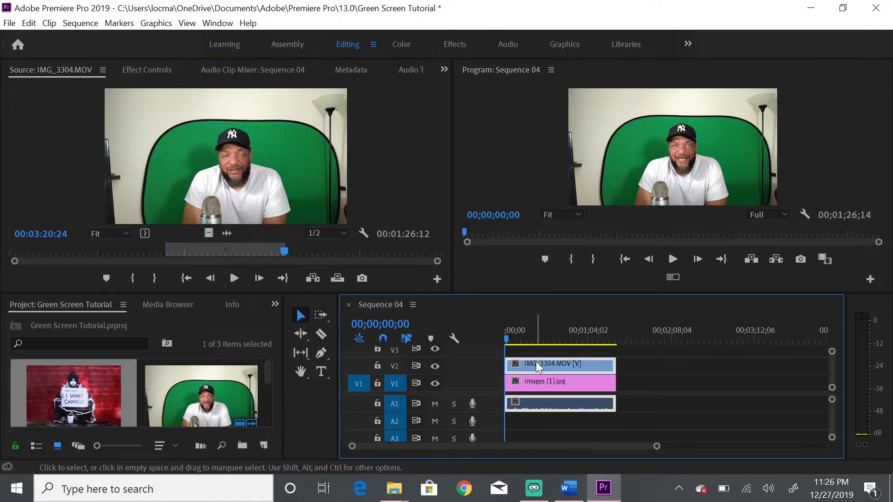
{"action": "left_click", "coordinate": [155, 70]}
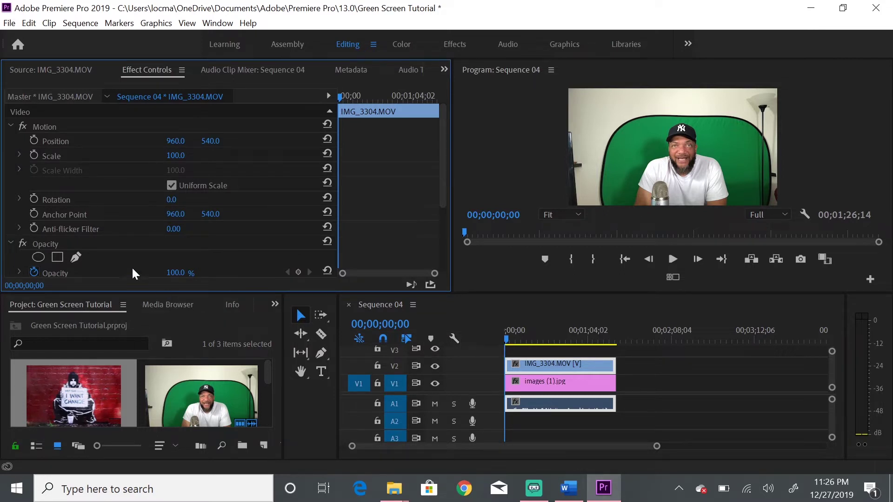
{"action": "scroll", "coordinate": [105, 247], "scroll_direction": "down", "scroll_amount": 2}
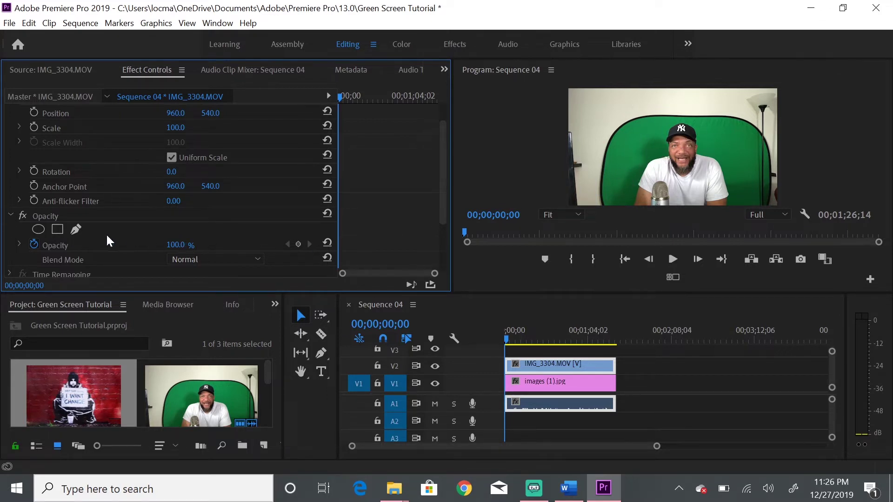
{"action": "left_click", "coordinate": [76, 230]}
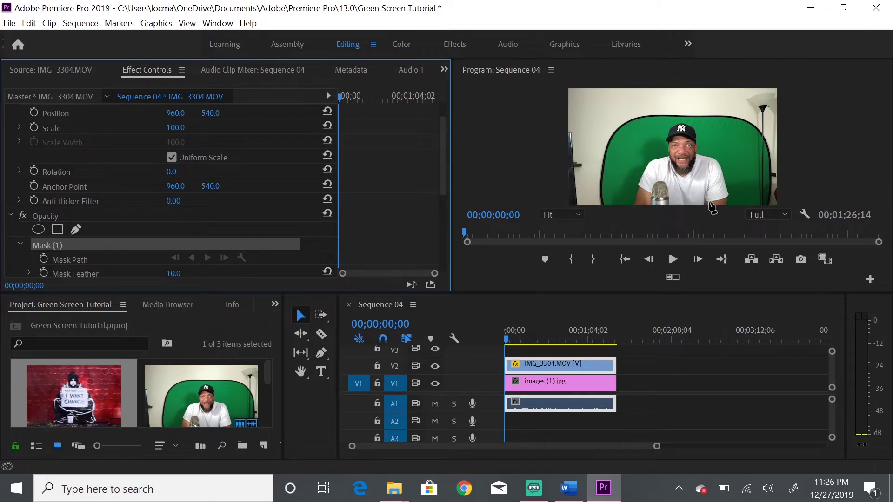
{"action": "left_click", "coordinate": [625, 130]}
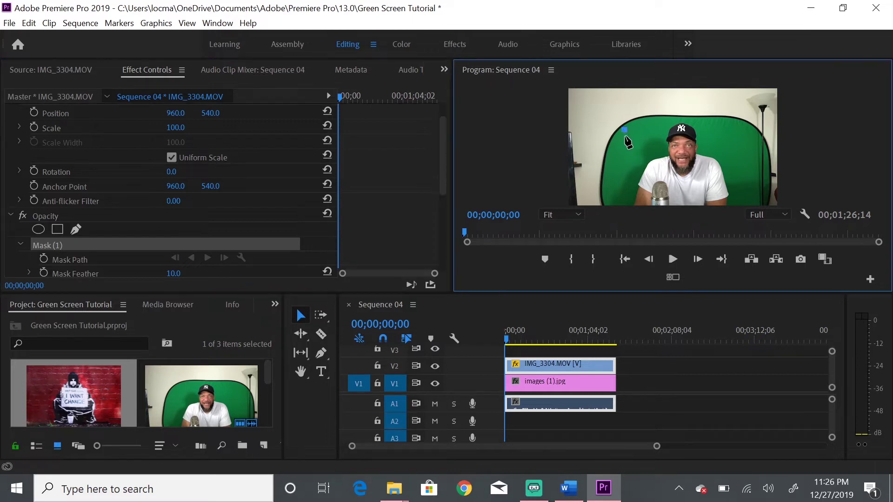
{"action": "left_click", "coordinate": [621, 204]}
{"action": "left_click", "coordinate": [753, 203]}
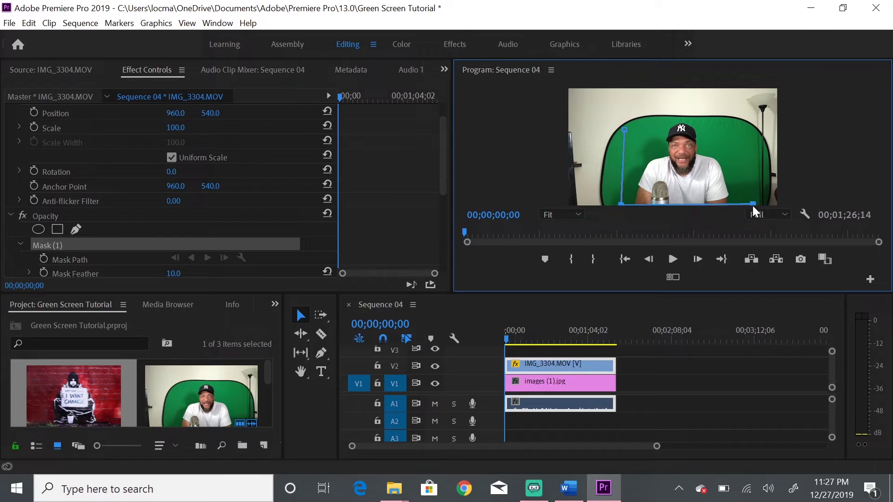
{"action": "left_click", "coordinate": [740, 123]}
{"action": "left_click", "coordinate": [706, 121]}
{"action": "left_click_drag", "start_coordinate": [691, 124], "coordinate": [682, 129]}
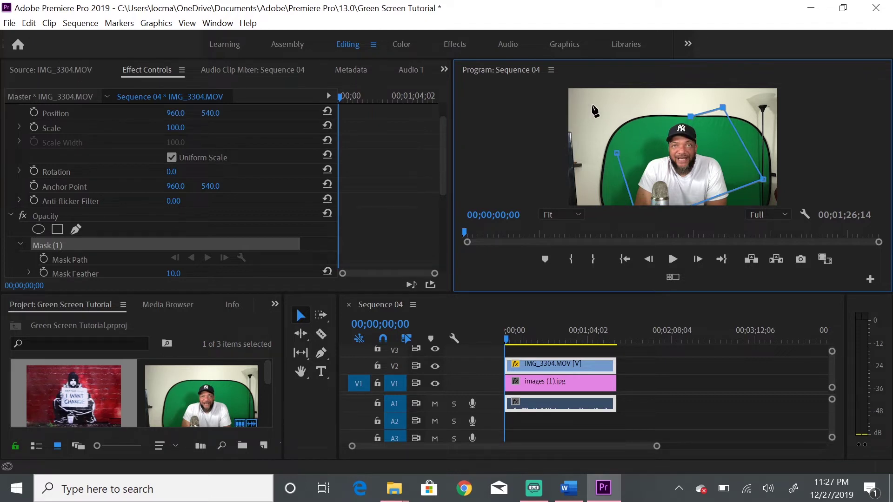
{"action": "key", "text": "ctrl+z"}
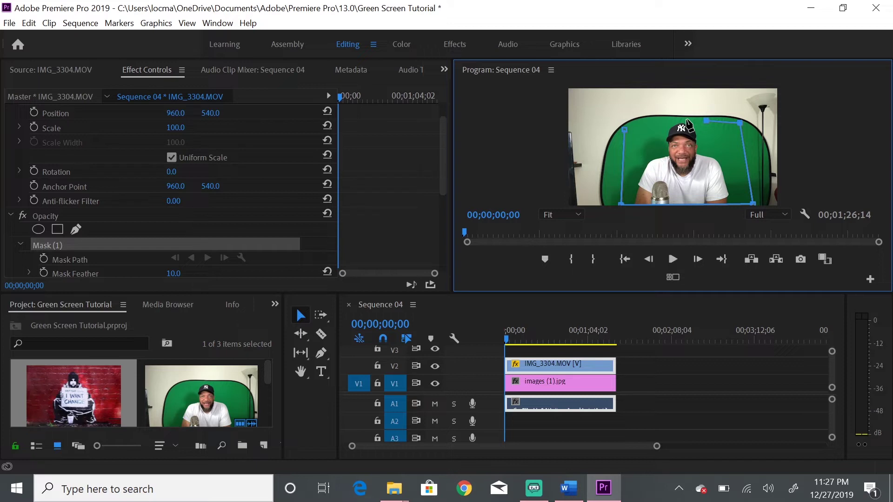
{"action": "key", "text": "ctrl+shift+z"}
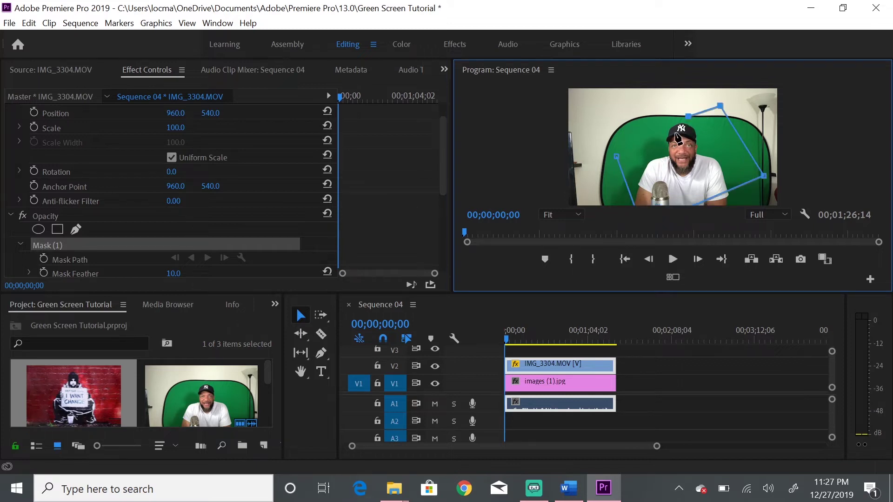
{"action": "key", "text": "ctrl+z"}
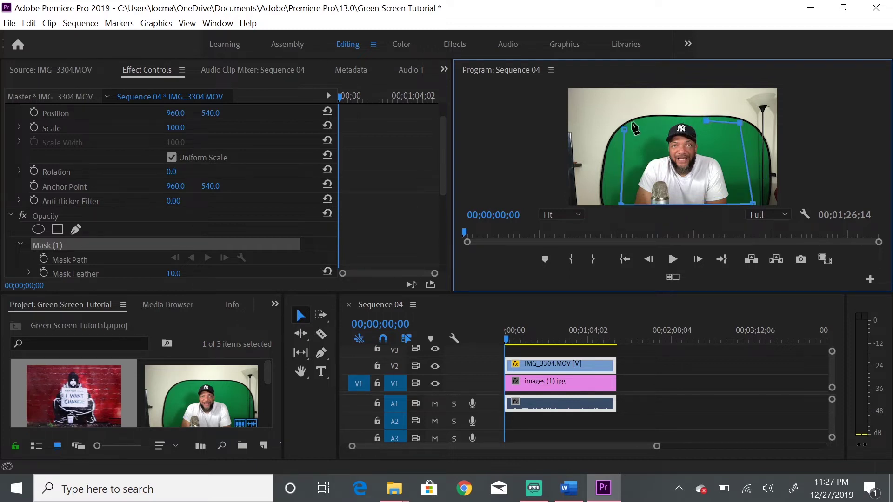
{"action": "key", "text": "ctrl+shift+z"}
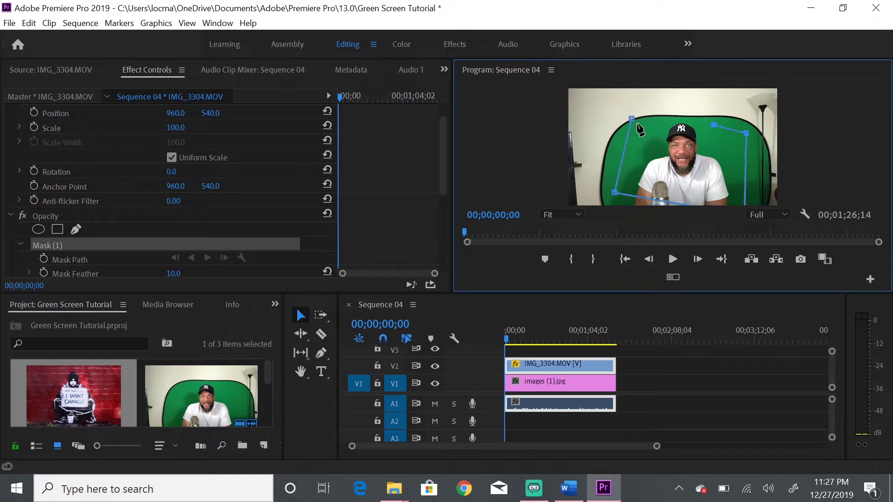
{"action": "key", "text": "ctrl+z"}
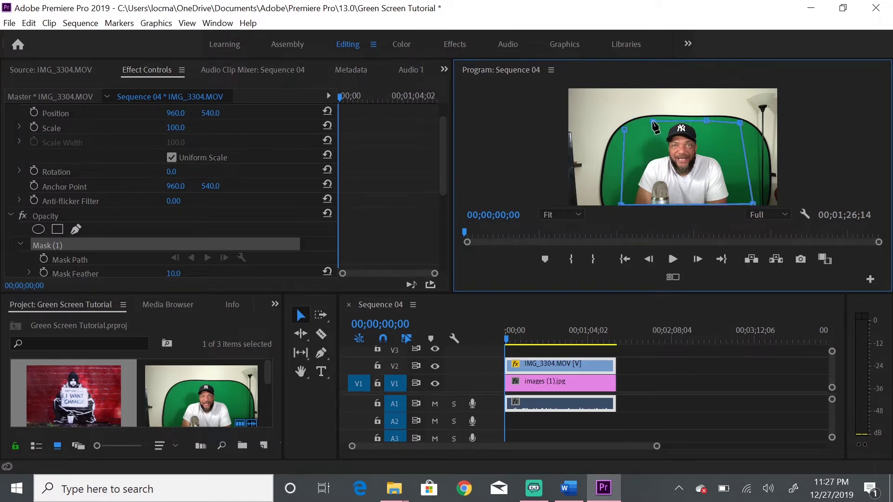
Close the opacity mask path at its first point near the green screen's upper-left corner
{"action": "left_click", "coordinate": [625, 130]}
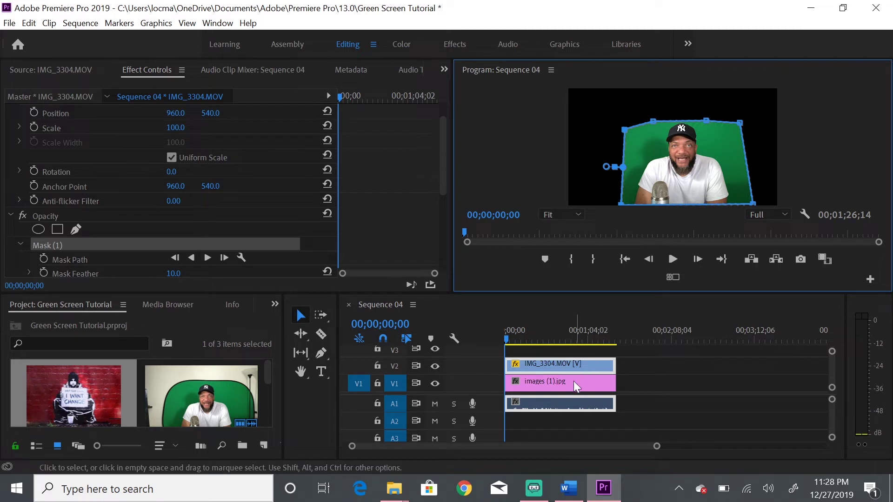
Set the scale of the images (1).jpg clip to 704 so the background fills the frame
{"action": "left_click", "coordinate": [556, 384]}
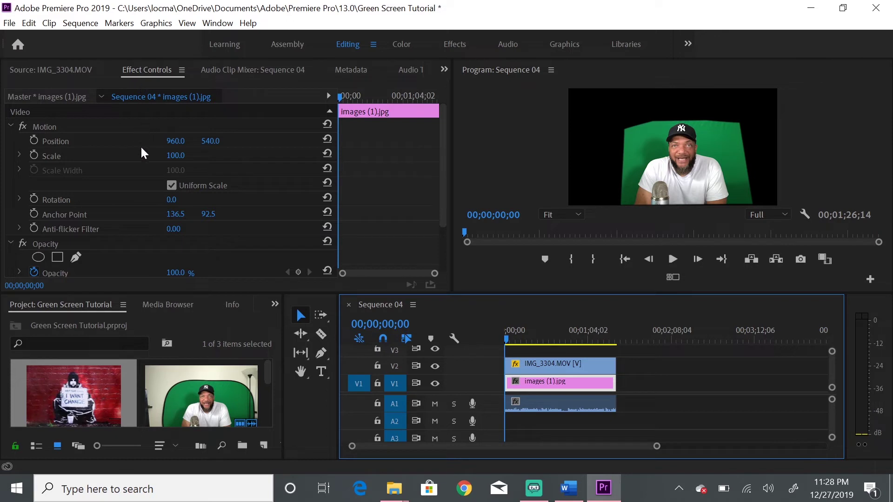
{"action": "left_click", "coordinate": [175, 157]}
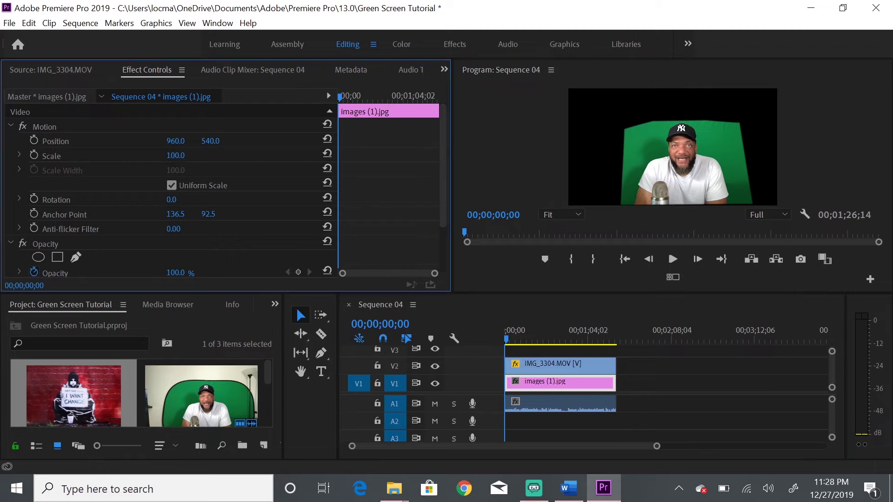
{"action": "left_click_drag", "start_coordinate": [176, 157], "coordinate": [279, 157]}
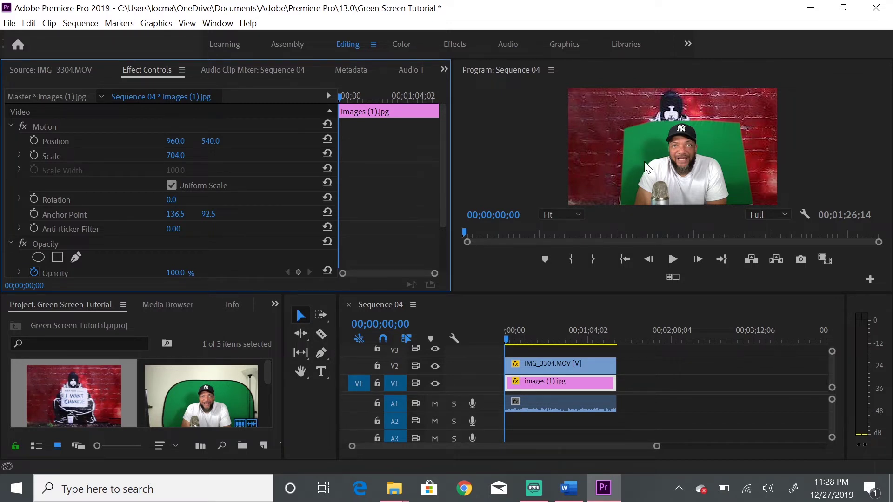
Play the start of the sequence to check the masked clip over the background, and return the playhead to the beginning
{"action": "left_click", "coordinate": [671, 259]}
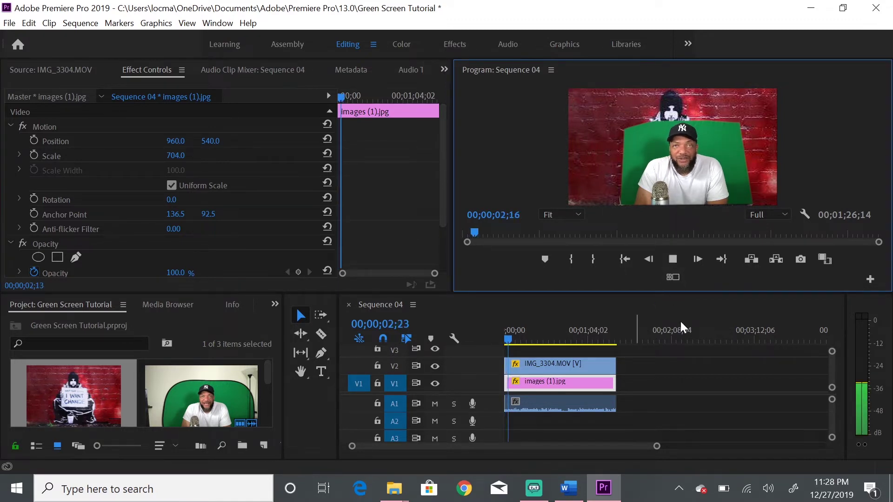
{"action": "left_click", "coordinate": [673, 260]}
{"action": "left_click", "coordinate": [626, 260]}
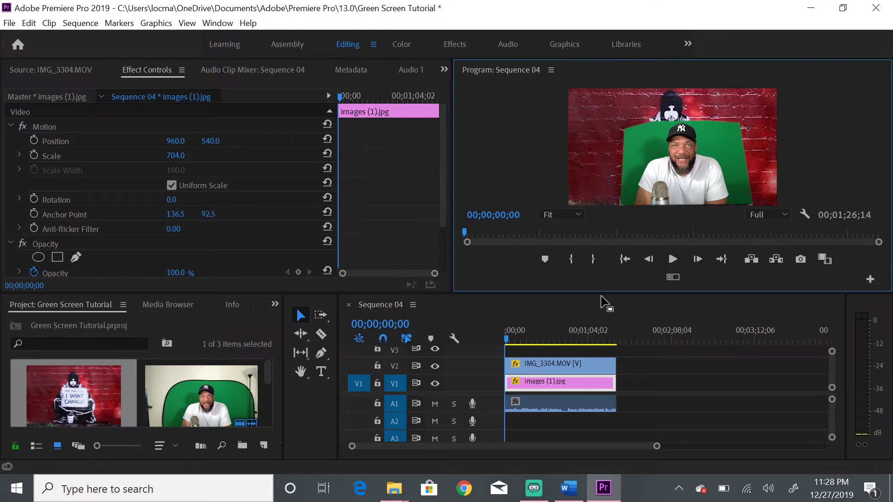
Find the Ultra Key effect and apply it to the IMG_3304.MOV clip on track V2
{"action": "left_click", "coordinate": [537, 367]}
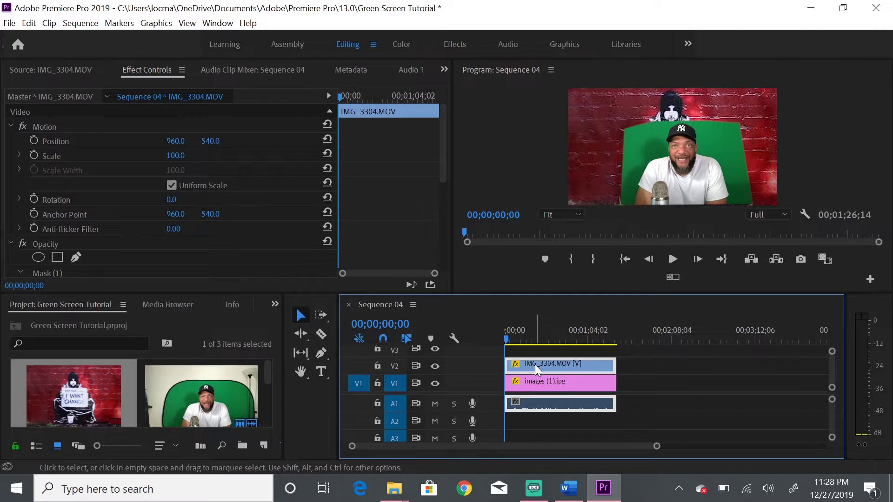
{"action": "left_click", "coordinate": [274, 305]}
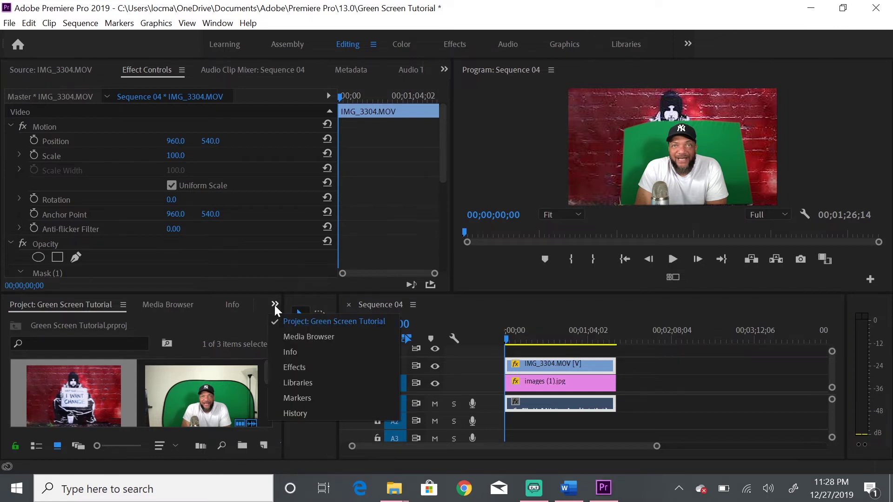
{"action": "left_click", "coordinate": [303, 372]}
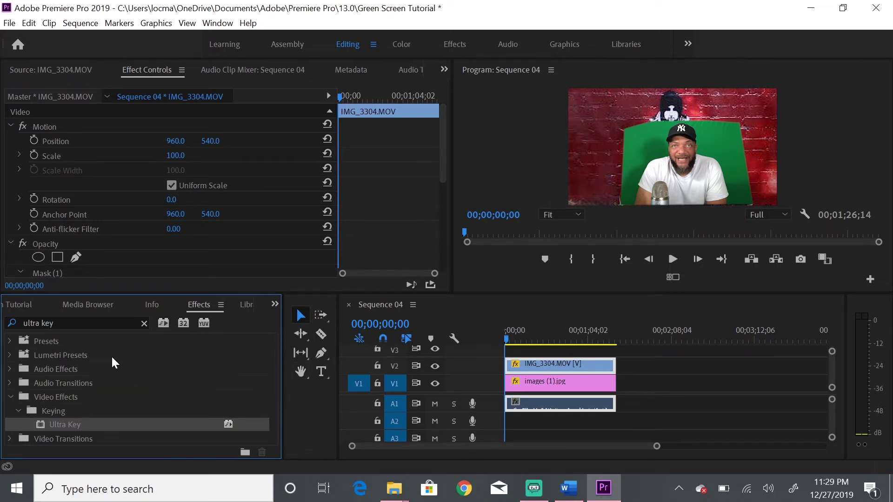
{"action": "left_click", "coordinate": [62, 323]}
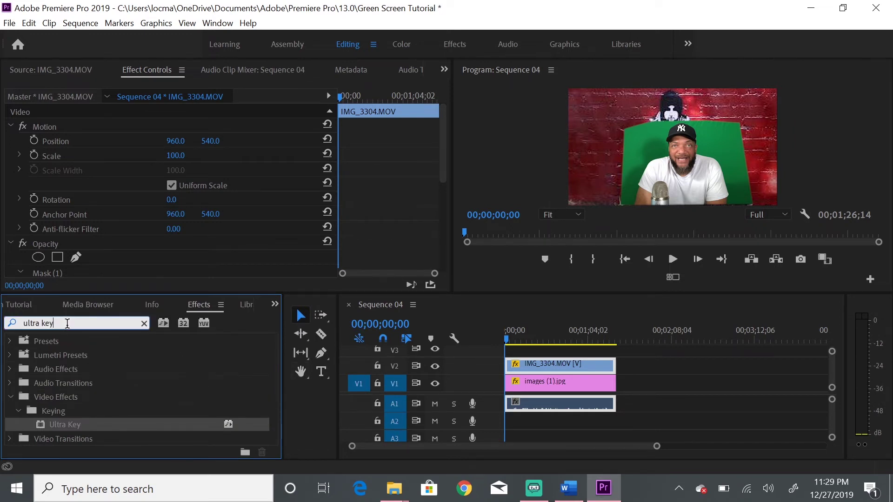
{"action": "left_click", "coordinate": [94, 425]}
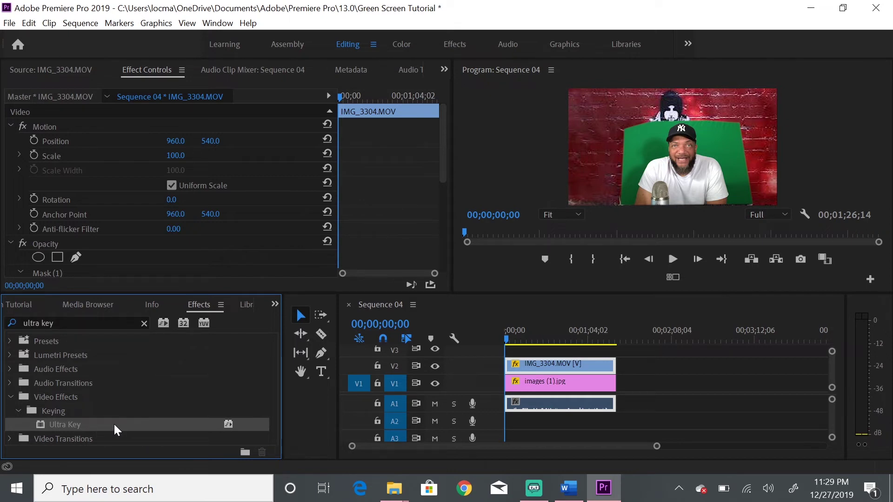
{"action": "left_click_drag", "start_coordinate": [114, 423], "coordinate": [536, 367]}
Sample the green screen beside the man in the preview as Ultra Key's key color
{"action": "scroll", "coordinate": [275, 191], "scroll_direction": "down", "scroll_amount": 3}
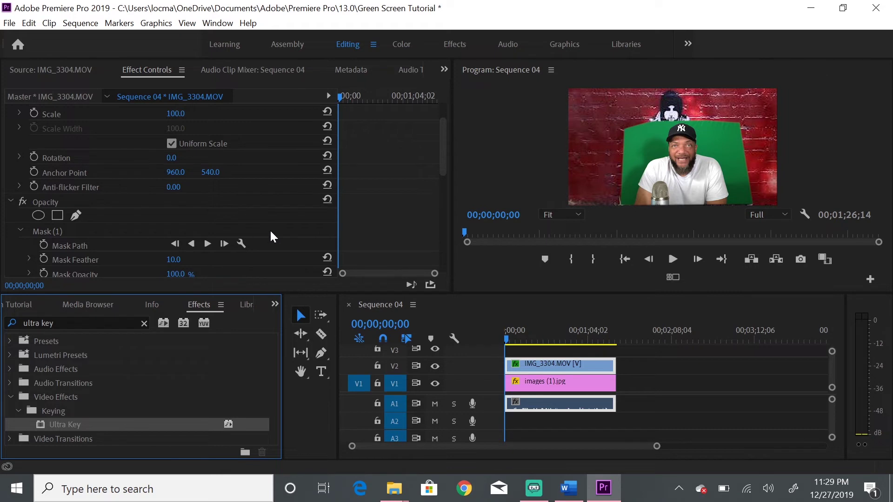
{"action": "scroll", "coordinate": [288, 204], "scroll_direction": "down", "scroll_amount": 5}
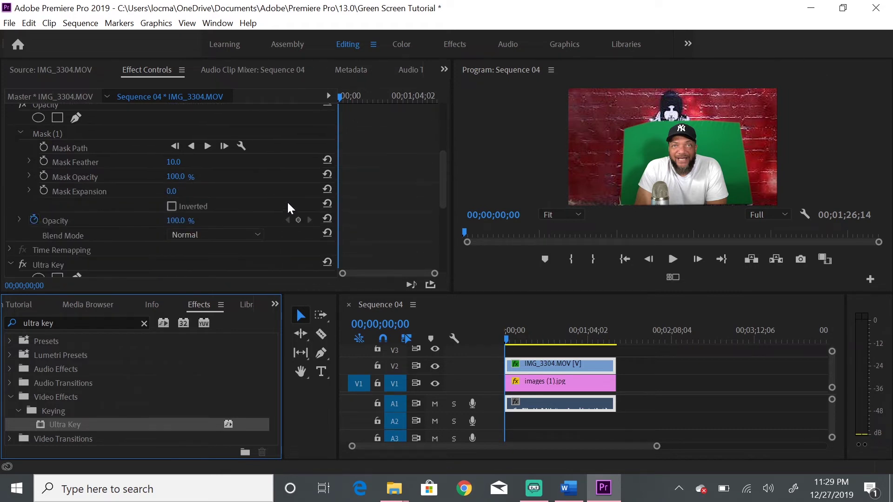
{"action": "scroll", "coordinate": [288, 205], "scroll_direction": "down", "scroll_amount": 3}
{"action": "scroll", "coordinate": [288, 205], "scroll_direction": "down", "scroll_amount": 3}
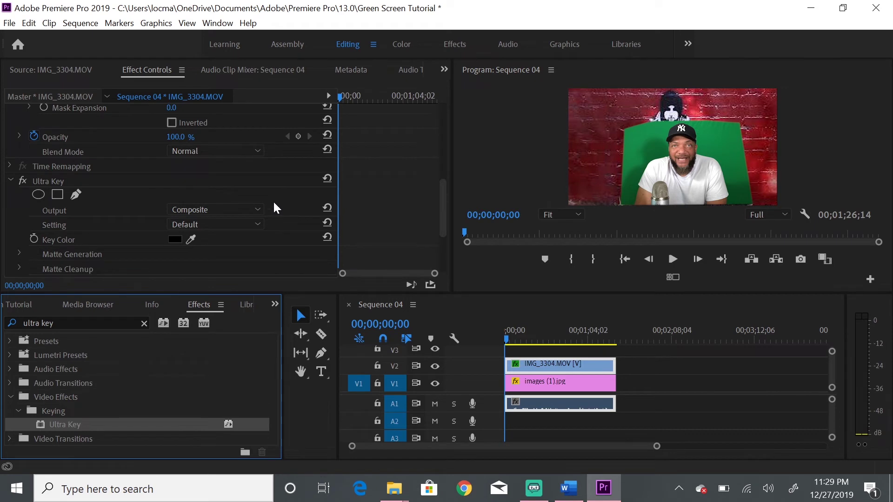
{"action": "scroll", "coordinate": [278, 199], "scroll_direction": "down", "scroll_amount": 2}
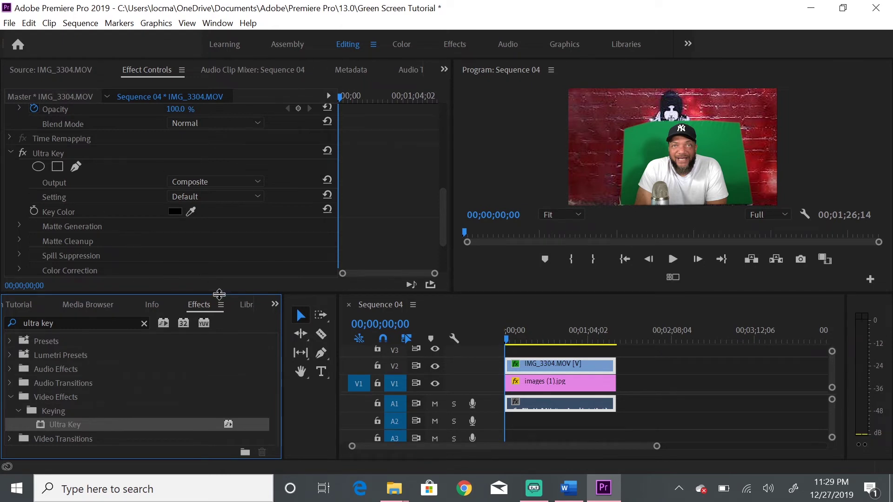
{"action": "left_click", "coordinate": [528, 363]}
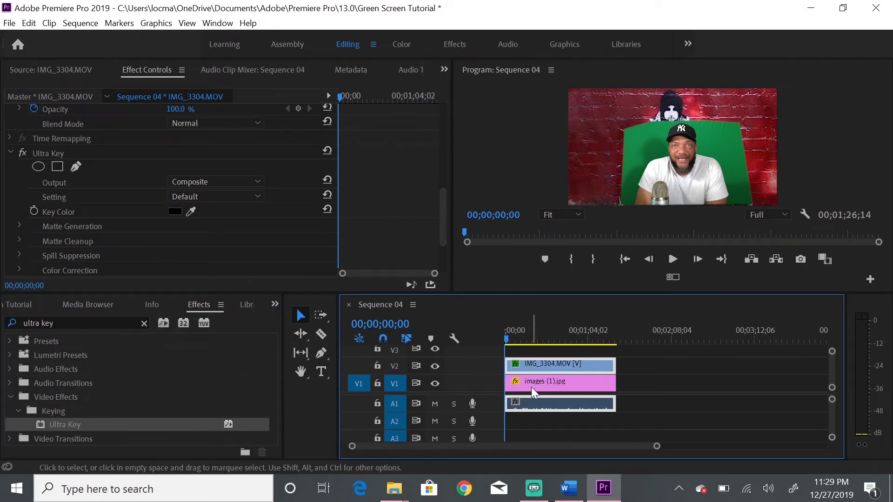
{"action": "left_click", "coordinate": [191, 211]}
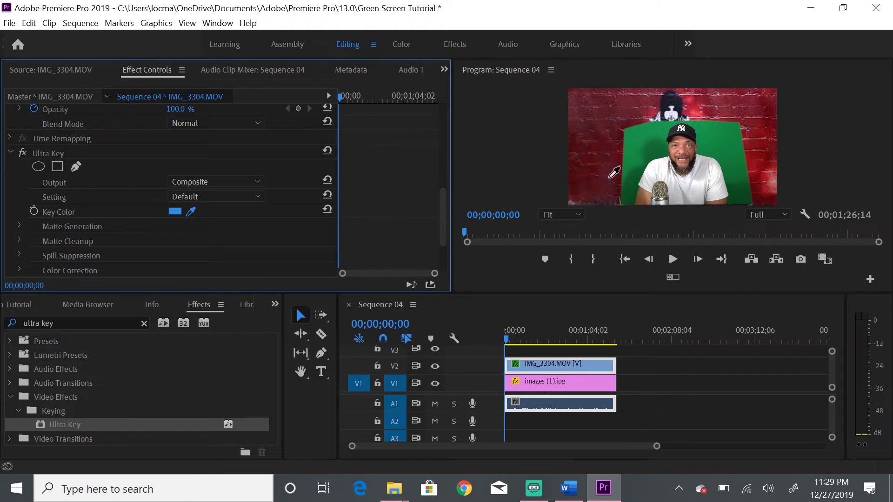
{"action": "left_click", "coordinate": [641, 137]}
{"action": "left_click", "coordinate": [634, 134]}
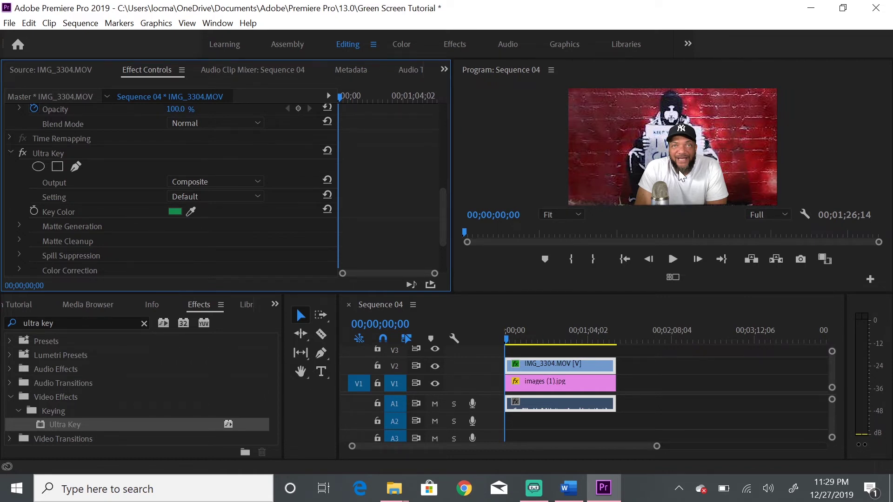
Play the start of the keyed sequence to check the removed green screen, and return the playhead to the beginning
{"action": "left_click", "coordinate": [671, 259]}
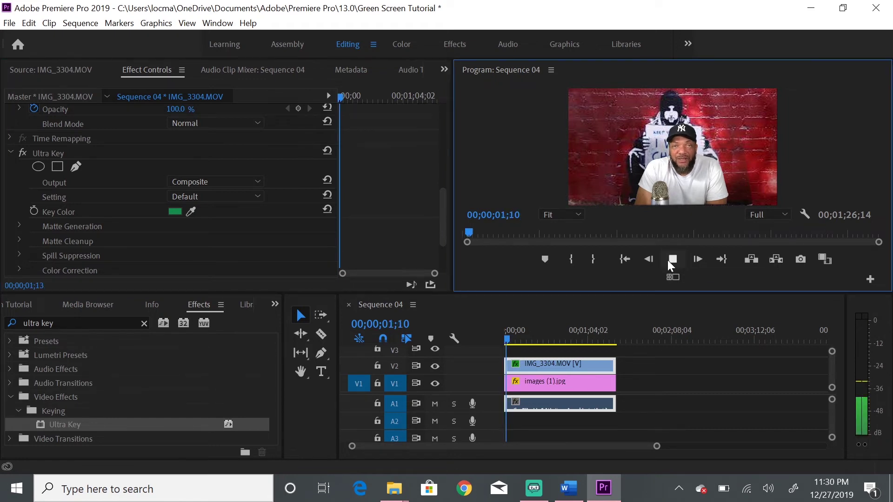
{"action": "left_click", "coordinate": [672, 259]}
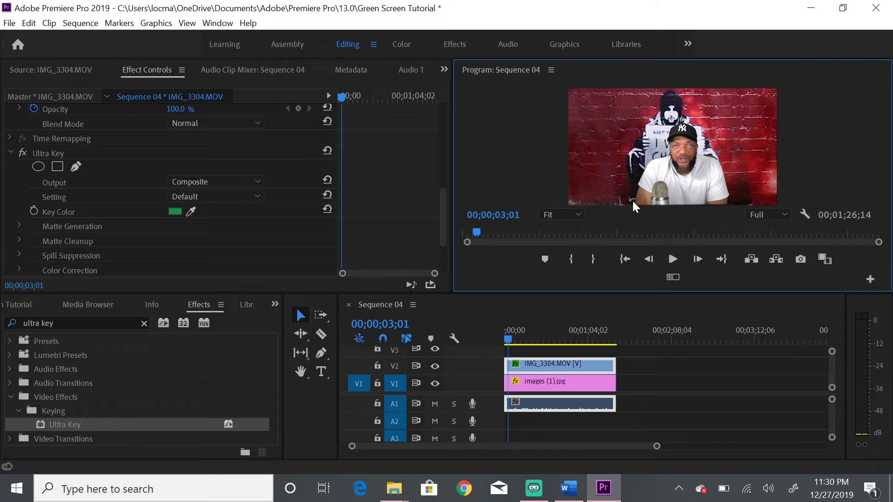
{"action": "left_click", "coordinate": [623, 261]}
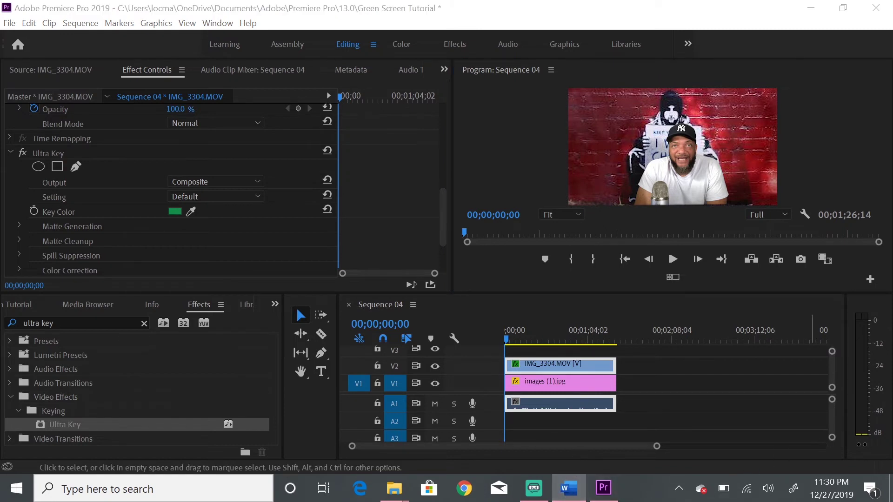
Set Ultra Key's output to Alpha Channel on the IMG_3304.MOV clip
{"action": "left_click", "coordinate": [784, 179]}
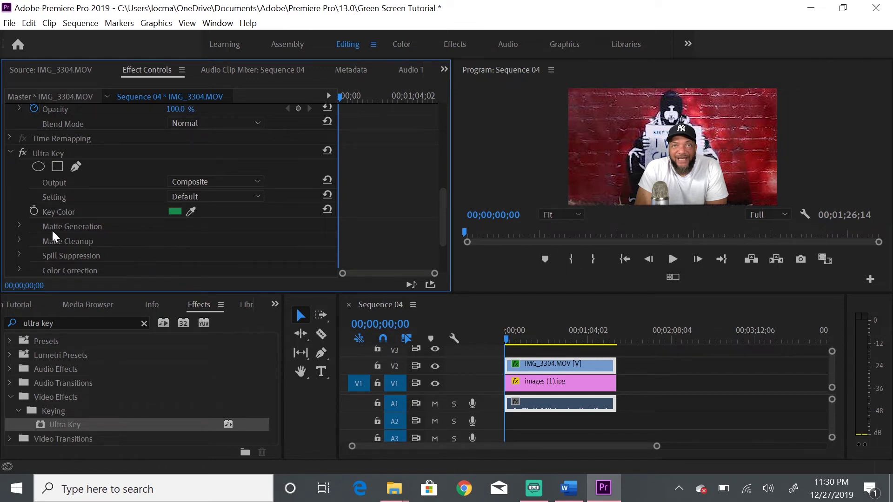
{"action": "left_click", "coordinate": [259, 184]}
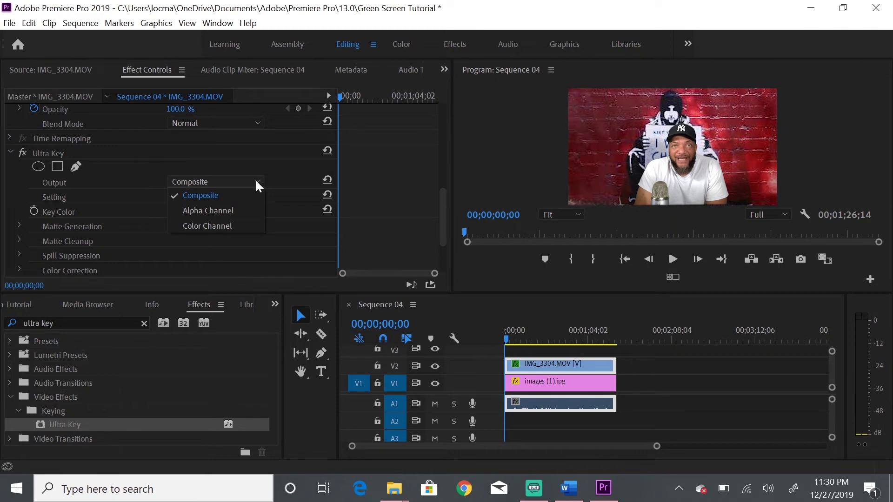
{"action": "left_click", "coordinate": [227, 211]}
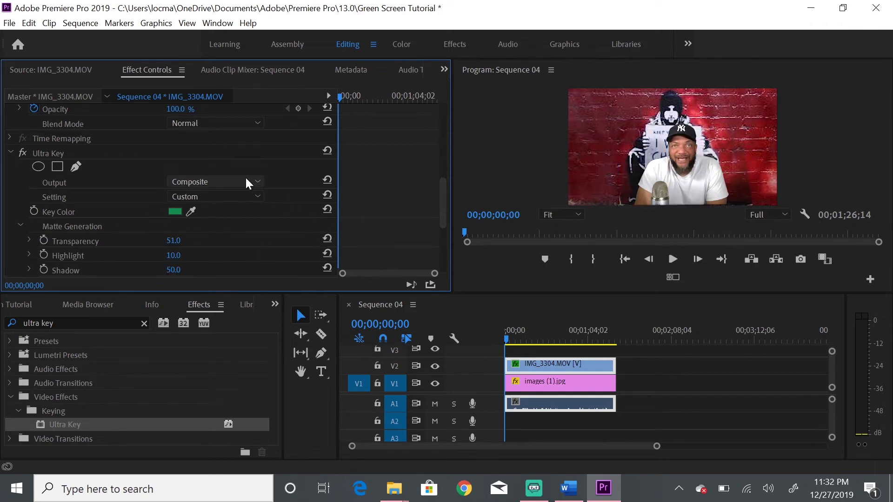
{"action": "left_click", "coordinate": [258, 180]}
{"action": "key", "text": "Escape"}
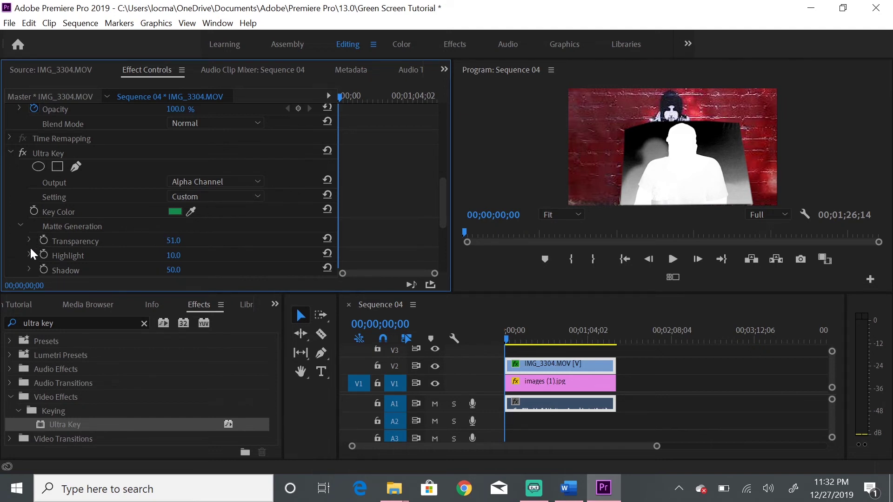
Set the Transparency in Ultra Key's Matte Generation settings to 46
{"action": "left_click", "coordinate": [20, 226]}
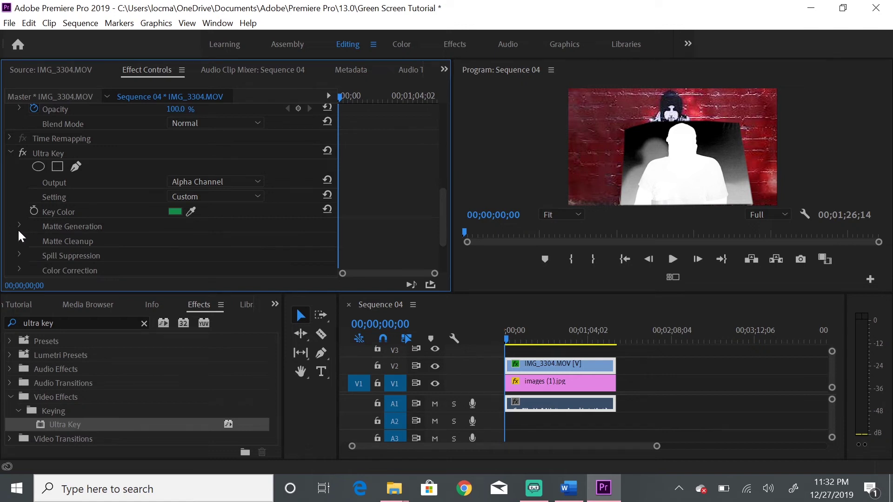
{"action": "left_click", "coordinate": [19, 227]}
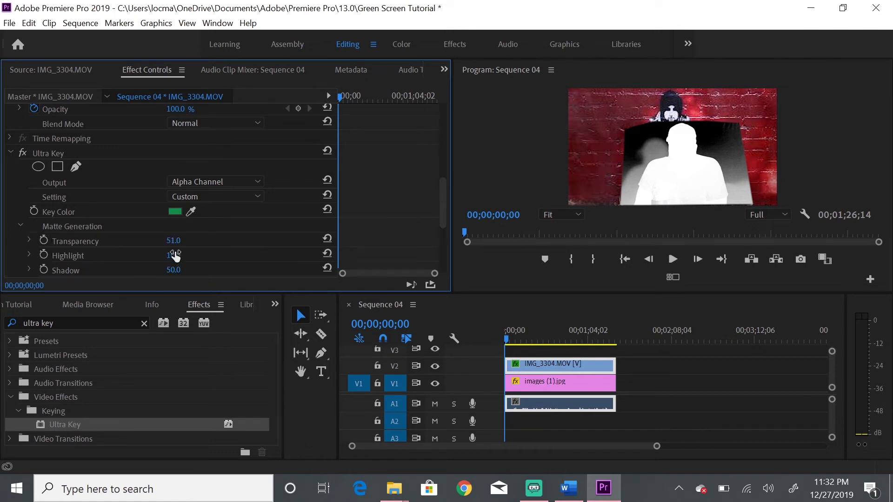
{"action": "left_click_drag", "start_coordinate": [174, 247], "coordinate": [181, 248]}
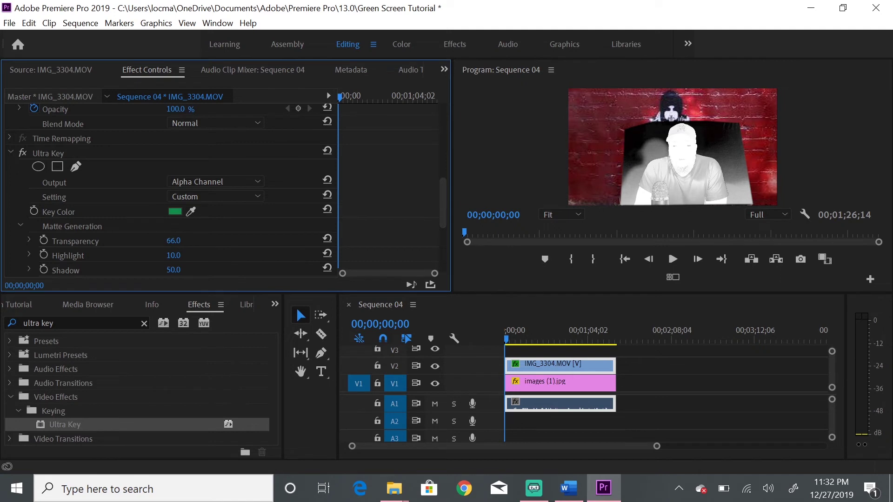
{"action": "mouse_move", "coordinate": [173, 241]}
{"action": "left_mouse_down"}
{"action": "mouse_move", "coordinate": [183, 241]}
{"action": "mouse_move", "coordinate": [157, 240]}
{"action": "left_mouse_up"}
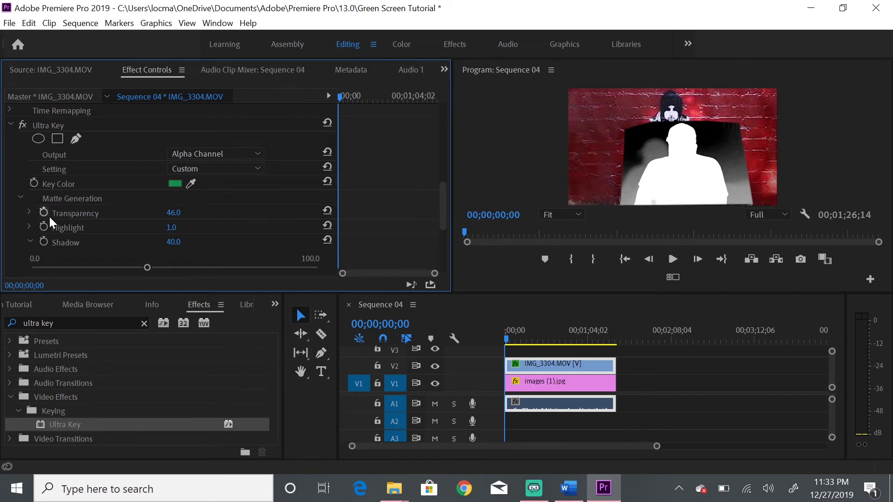
Set both Highlight and Shadow in Ultra Key's Matte Generation settings to 0
{"action": "left_click", "coordinate": [29, 227]}
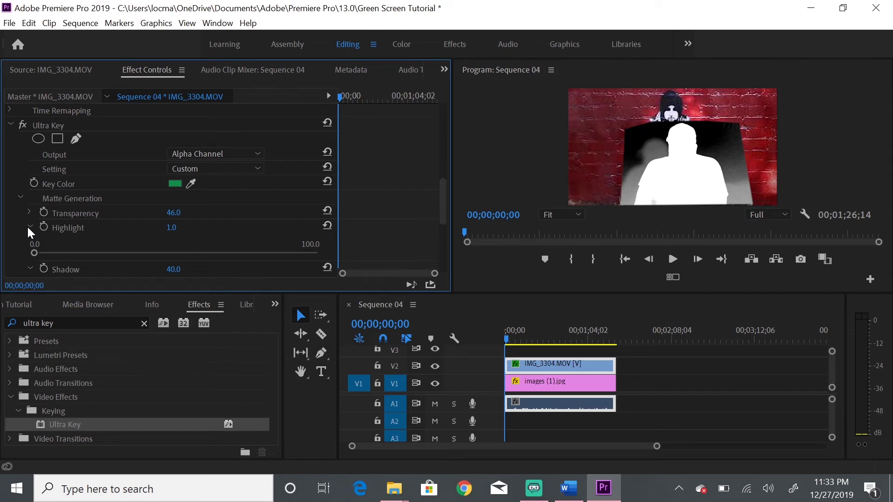
{"action": "left_click", "coordinate": [28, 227]}
{"action": "left_click_drag", "start_coordinate": [172, 228], "coordinate": [260, 233]}
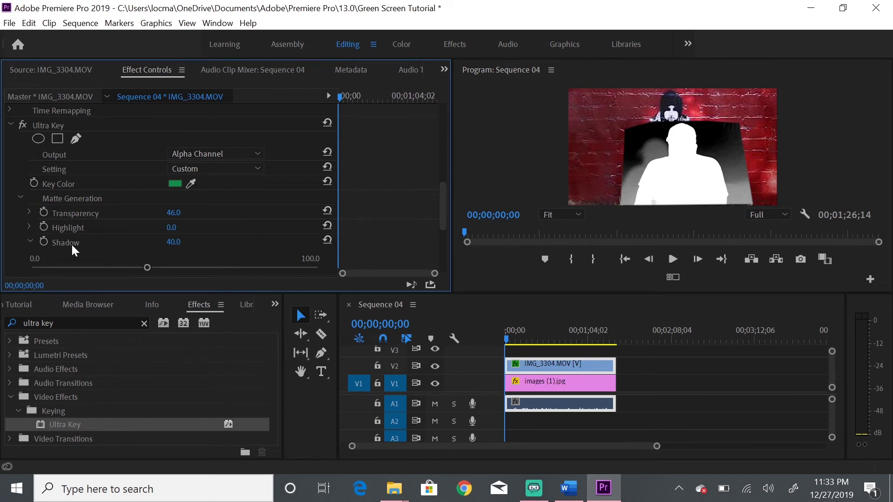
{"action": "mouse_move", "coordinate": [179, 250]}
{"action": "left_mouse_down"}
{"action": "mouse_move", "coordinate": [168, 250]}
{"action": "mouse_move", "coordinate": [185, 241]}
{"action": "left_mouse_up"}
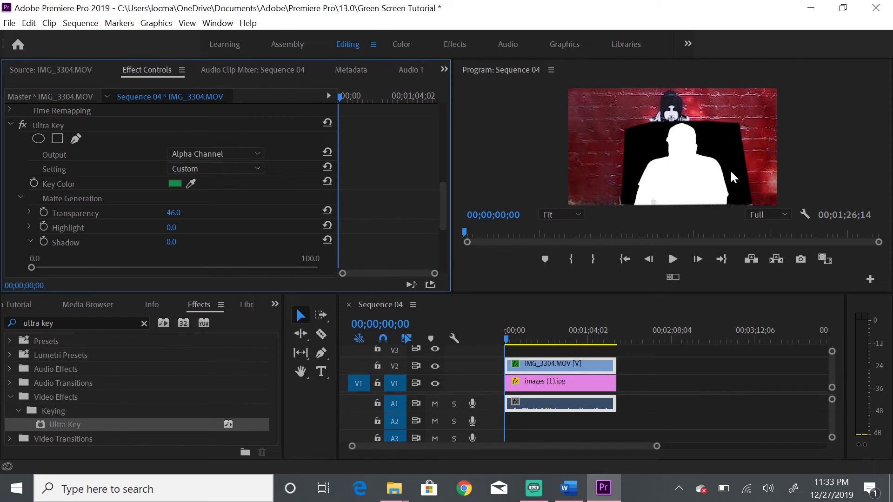
Try a Matte Generation Tolerance of 76 and undo the change
{"action": "scroll", "coordinate": [291, 201], "scroll_direction": "down", "scroll_amount": 3}
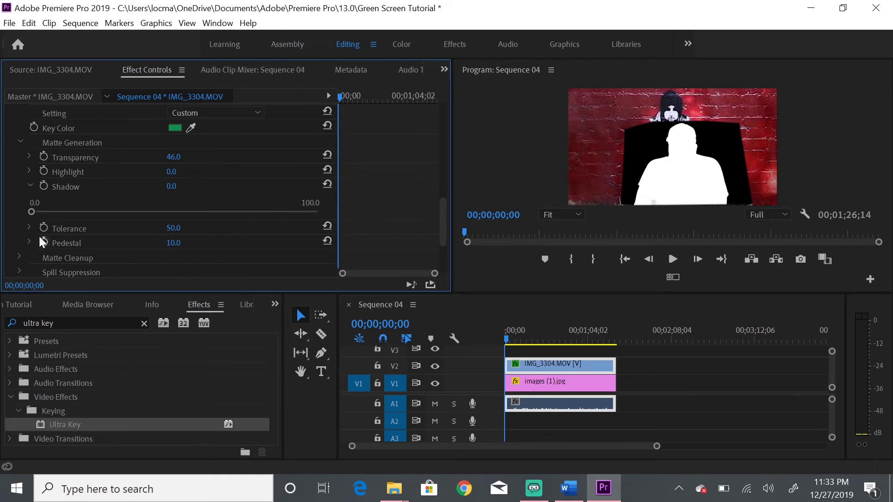
{"action": "mouse_move", "coordinate": [173, 228]}
{"action": "left_mouse_down"}
{"action": "mouse_move", "coordinate": [216, 228]}
{"action": "mouse_move", "coordinate": [185, 229]}
{"action": "left_mouse_up"}
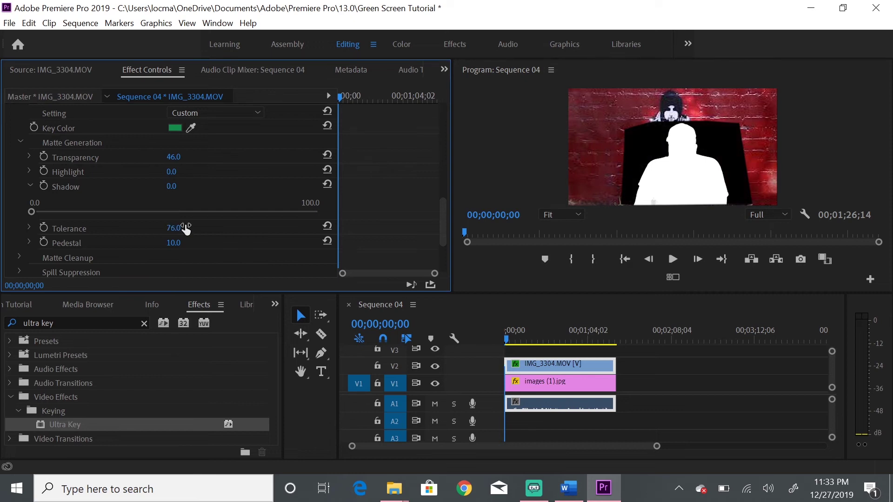
{"action": "key", "text": "ctrl+z"}
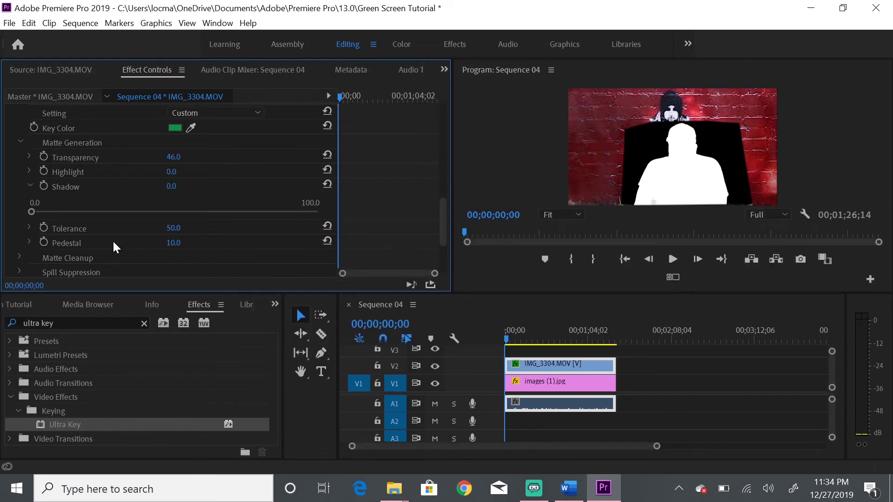
Set the Pedestal in Ultra Key's Matte Generation settings to 100
{"action": "left_click", "coordinate": [172, 242]}
{"action": "type", "text": "46"}
{"action": "key", "text": "Return"}
{"action": "left_click_drag", "start_coordinate": [173, 242], "coordinate": [196, 242]}
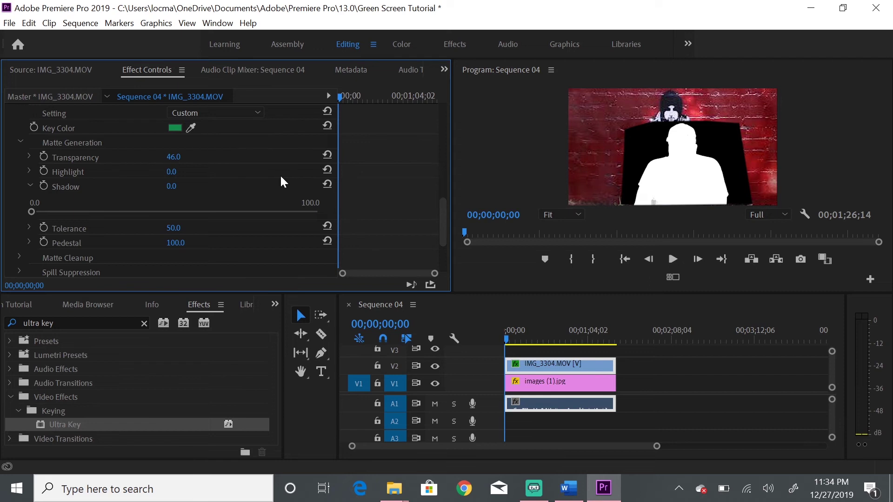
Set Ultra Key's output back to Composite and play the sequence to check the refined key
{"action": "scroll", "coordinate": [280, 175], "scroll_direction": "up", "scroll_amount": 3}
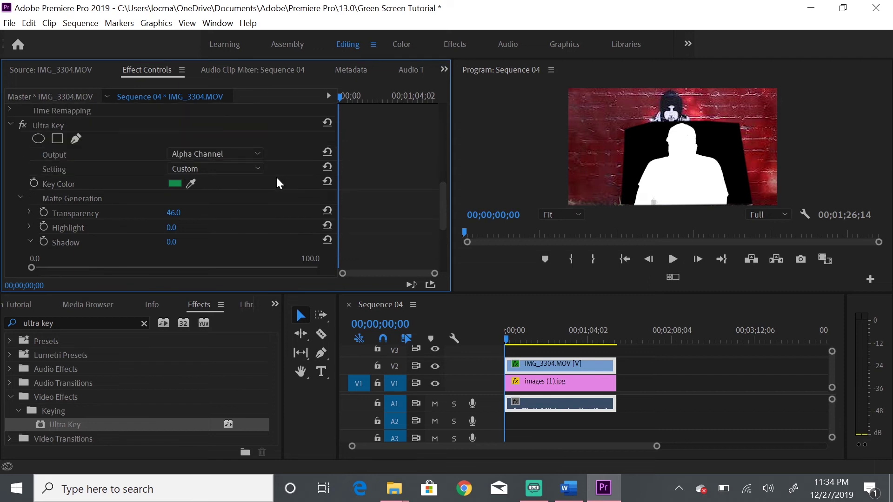
{"action": "left_click", "coordinate": [250, 152]}
{"action": "left_click", "coordinate": [222, 170]}
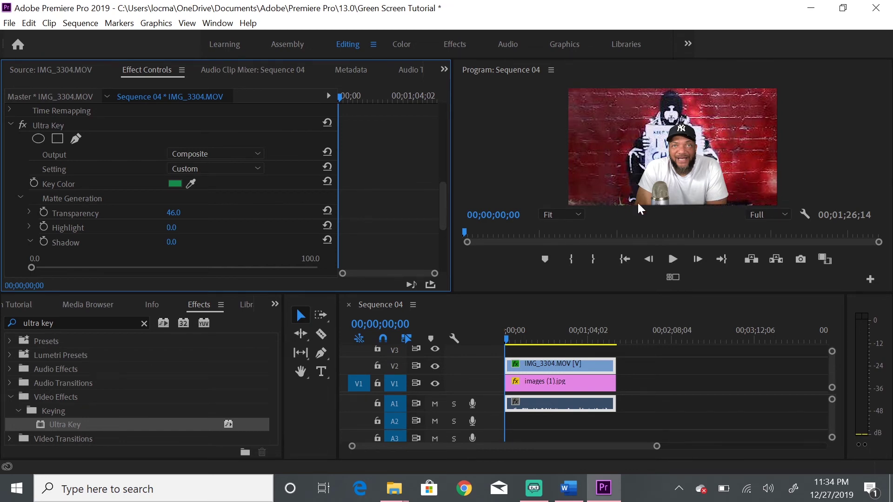
{"action": "left_click", "coordinate": [673, 260]}
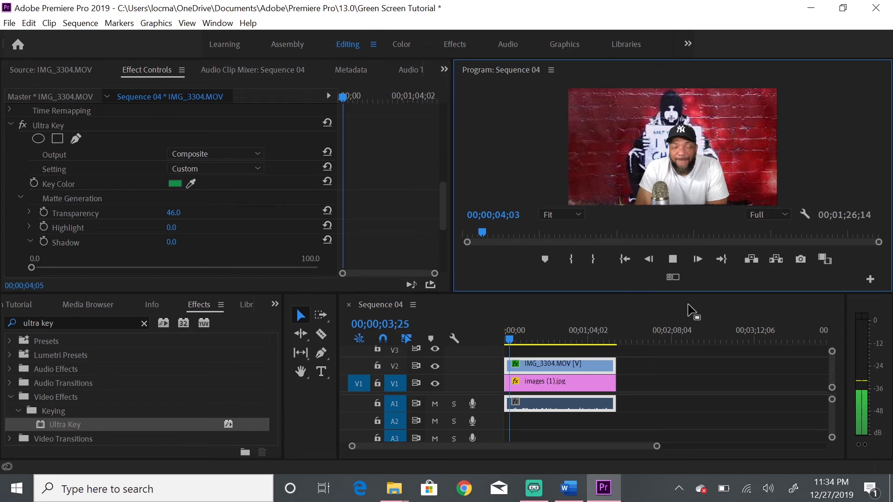
Stop playback, enlarge the program preview to 75% around the man's head, and switch Ultra Key's output to Alpha Channel
{"action": "left_click", "coordinate": [674, 258]}
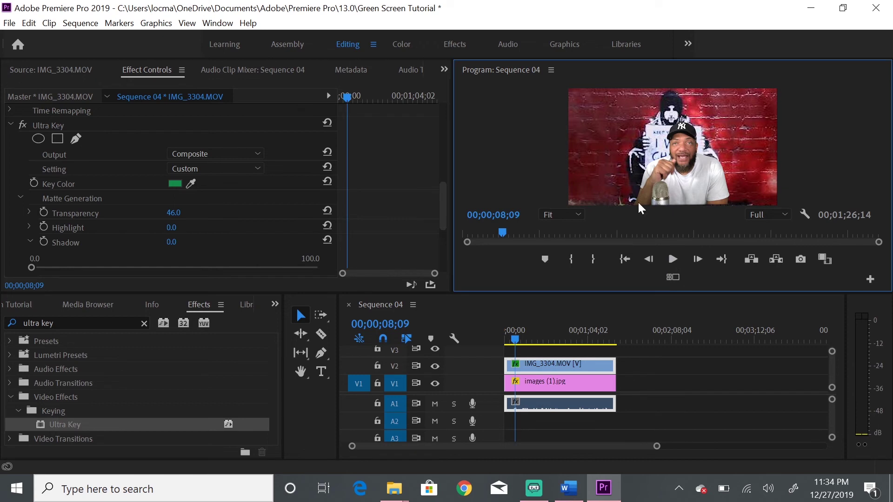
{"action": "left_click", "coordinate": [577, 213]}
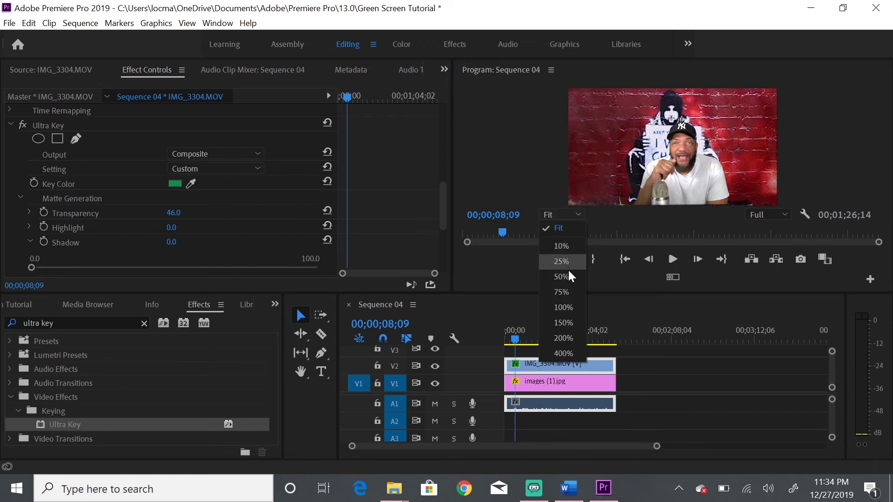
{"action": "left_click", "coordinate": [568, 295]}
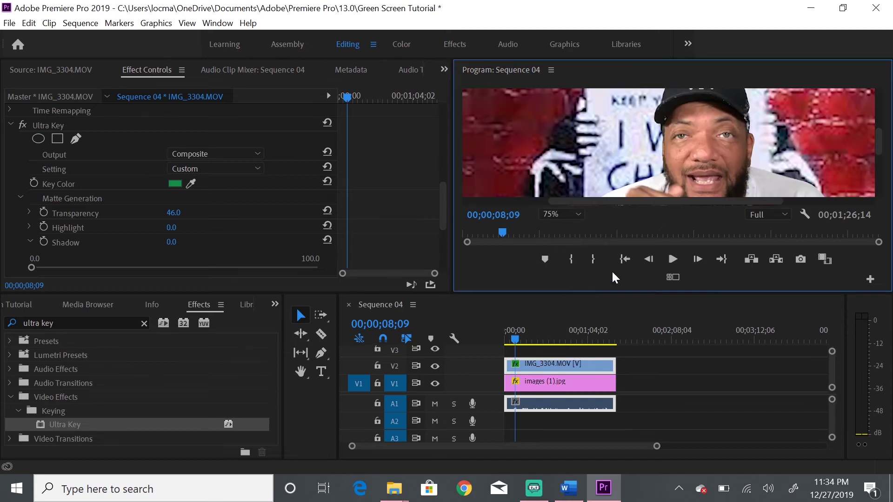
{"action": "left_click_drag", "start_coordinate": [879, 143], "coordinate": [872, 138]}
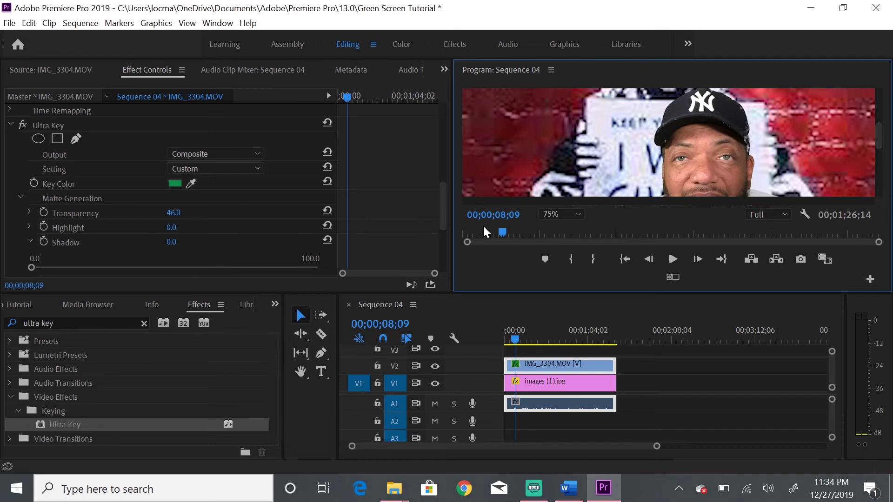
{"action": "left_click", "coordinate": [258, 154]}
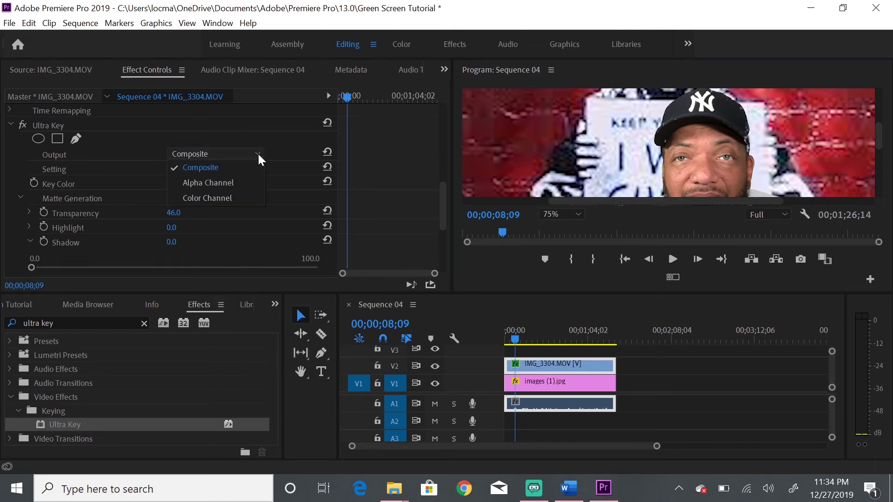
{"action": "left_click", "coordinate": [234, 184]}
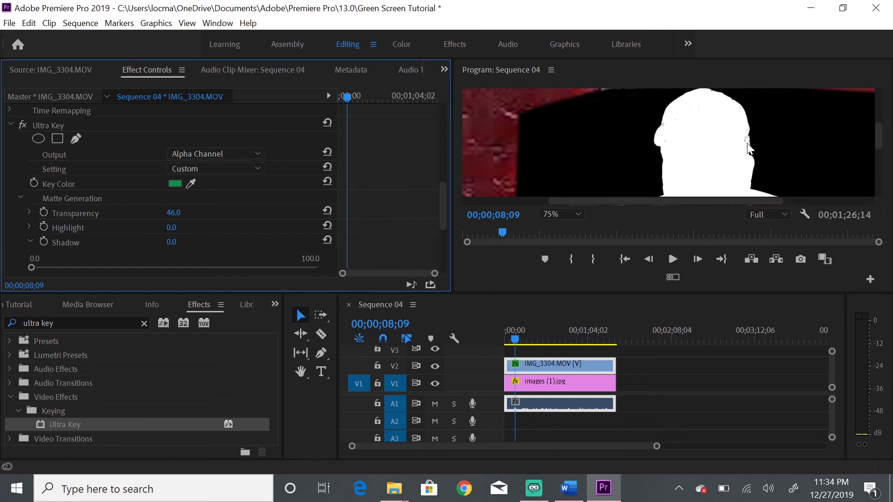
Try a Matte Generation Transparency of 68 in Ultra Key while viewing the alpha matte
{"action": "scroll", "coordinate": [225, 210], "scroll_direction": "up", "scroll_amount": 2}
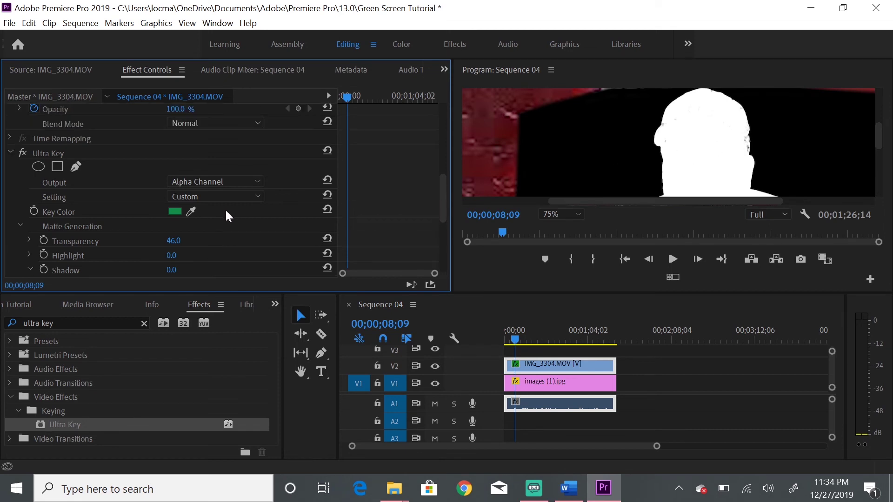
{"action": "scroll", "coordinate": [233, 241], "scroll_direction": "down", "scroll_amount": 2}
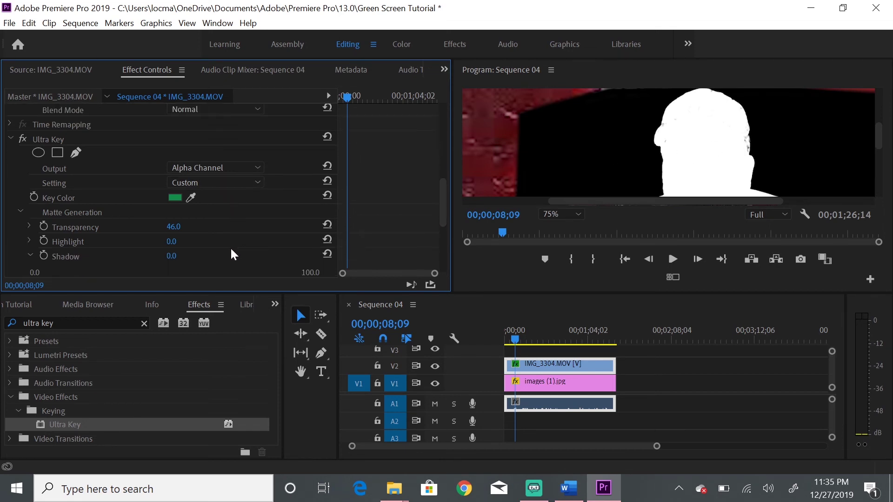
{"action": "left_click", "coordinate": [173, 227]}
{"action": "type", "text": "56"}
{"action": "key", "text": "Return"}
{"action": "left_click", "coordinate": [173, 227]}
{"action": "type", "text": "27"}
{"action": "key", "text": "Return"}
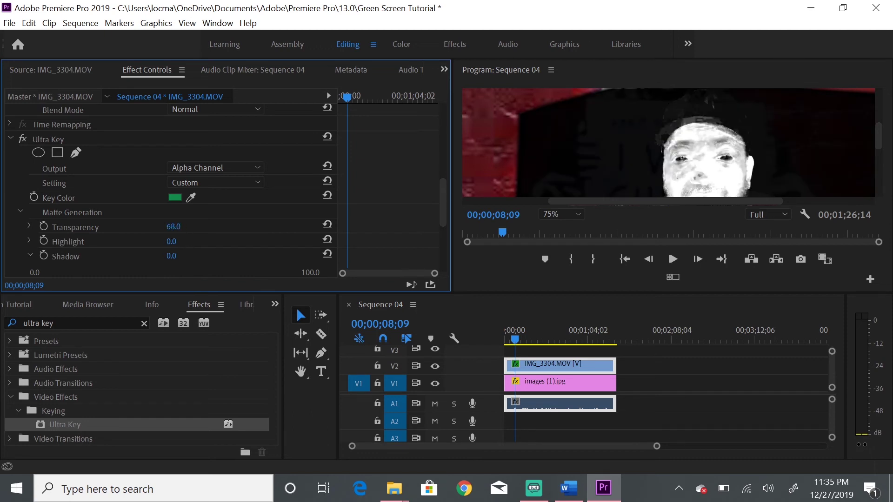
Set the Transparency in Ultra Key's Matte Generation settings to 12
{"action": "left_click", "coordinate": [174, 227]}
{"action": "type", "text": "12"}
{"action": "key", "text": "Return"}
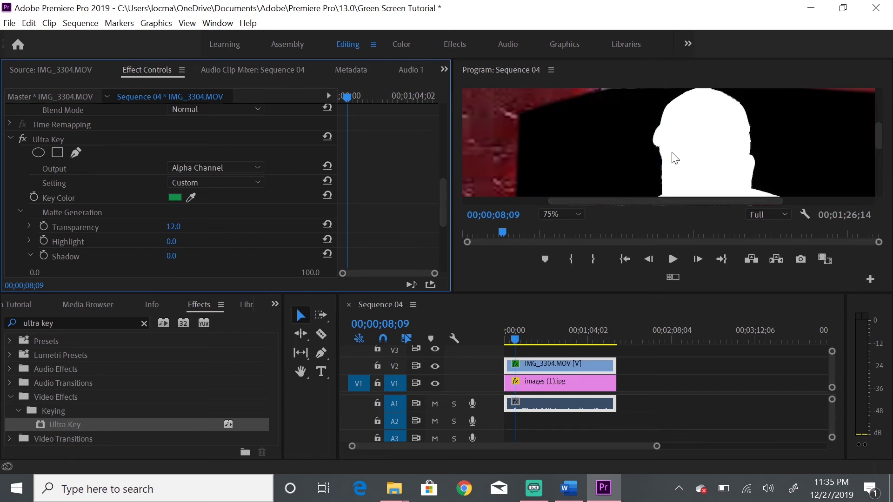
Set Ultra Key's Matte Generation Tolerance to 0 and briefly play the sequence to check the alpha matte
{"action": "scroll", "coordinate": [249, 241], "scroll_direction": "down", "scroll_amount": 2}
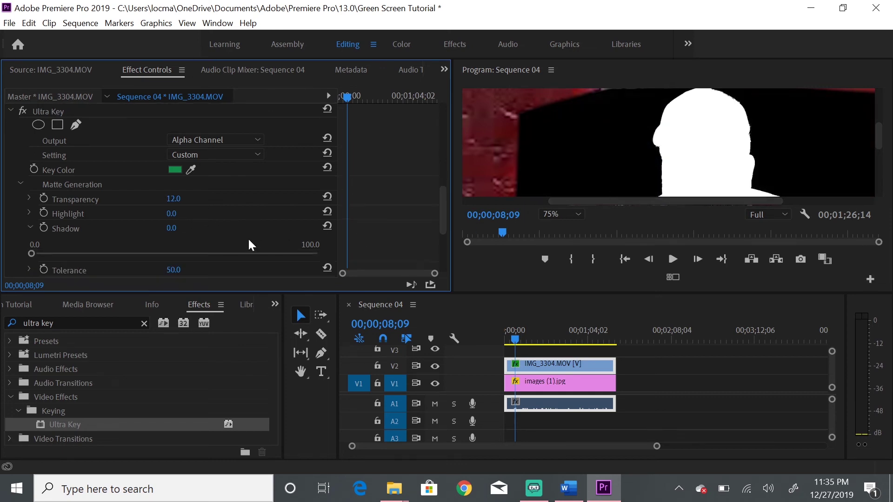
{"action": "scroll", "coordinate": [245, 245], "scroll_direction": "down", "scroll_amount": 2}
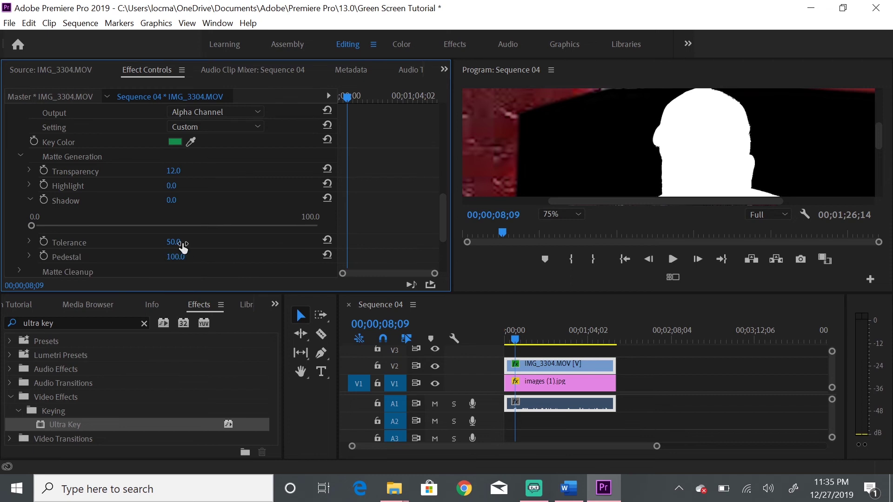
{"action": "left_click_drag", "start_coordinate": [182, 247], "coordinate": [163, 246]}
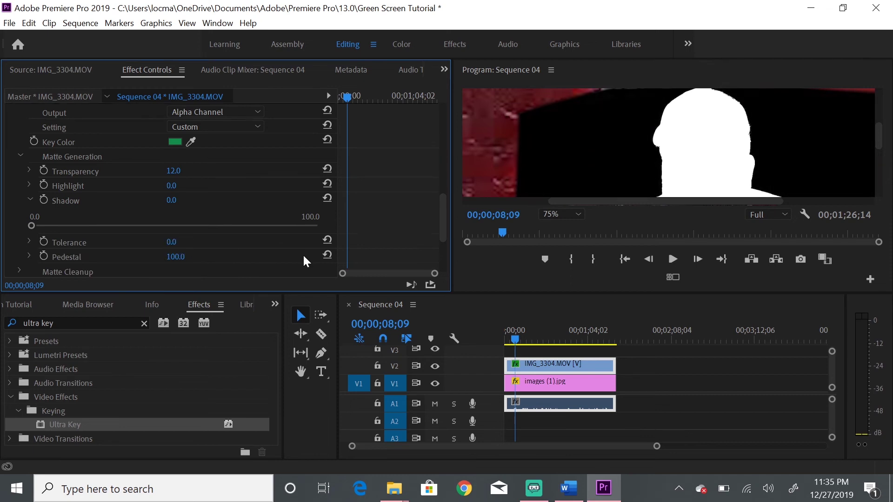
{"action": "left_click", "coordinate": [670, 257]}
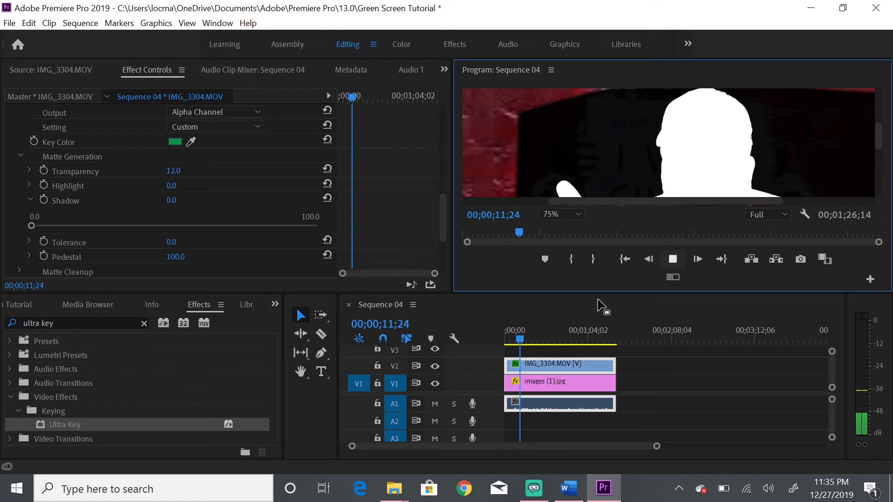
{"action": "key", "text": "space"}
Return Ultra Key's output to Composite and play the enlarged preview to check the edges around the man's head and shoulders
{"action": "scroll", "coordinate": [279, 178], "scroll_direction": "up", "scroll_amount": 3}
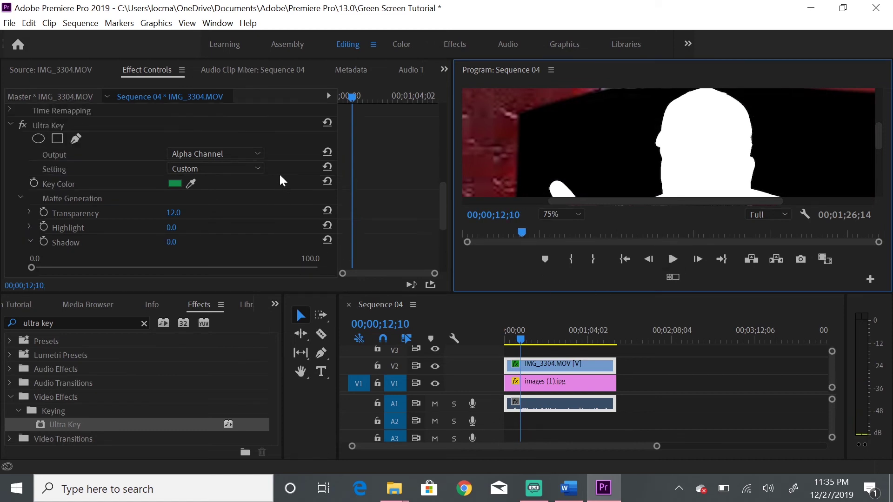
{"action": "left_click", "coordinate": [256, 155]}
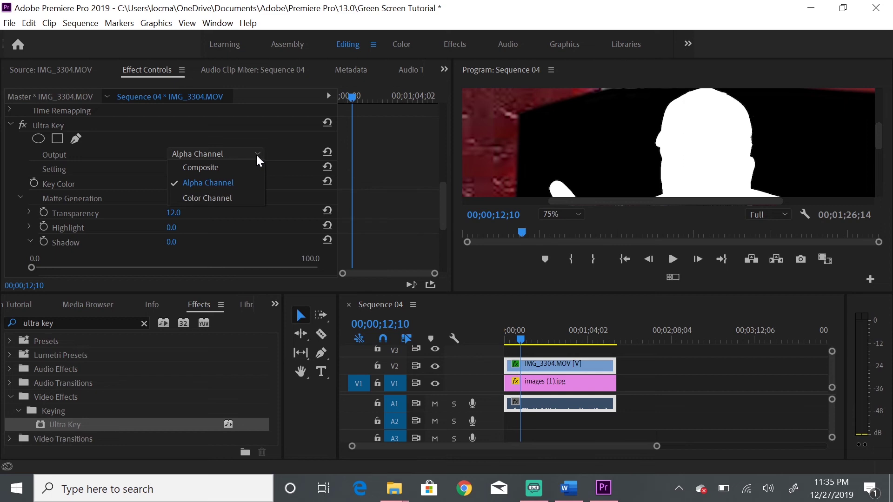
{"action": "left_click", "coordinate": [218, 168]}
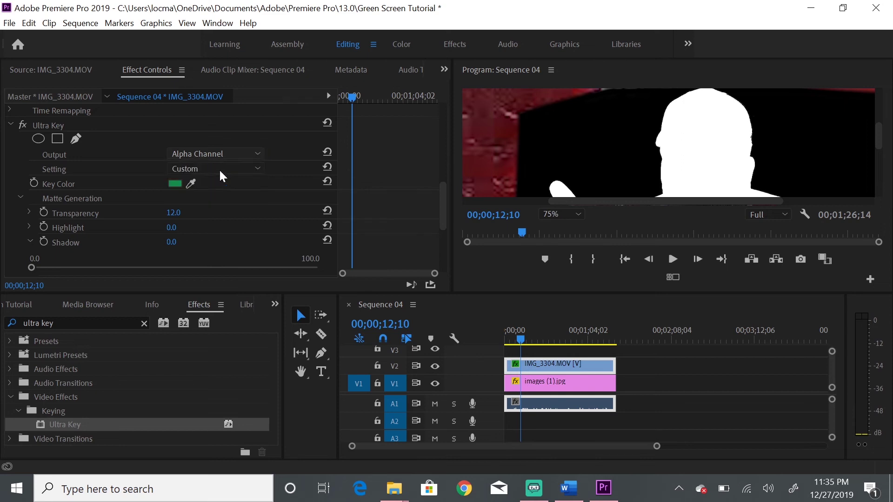
{"action": "left_click", "coordinate": [672, 259]}
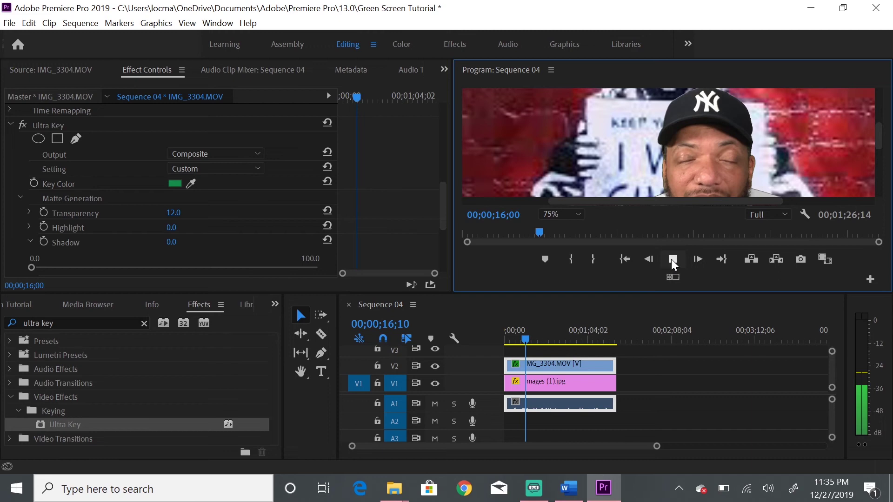
{"action": "left_click", "coordinate": [672, 259]}
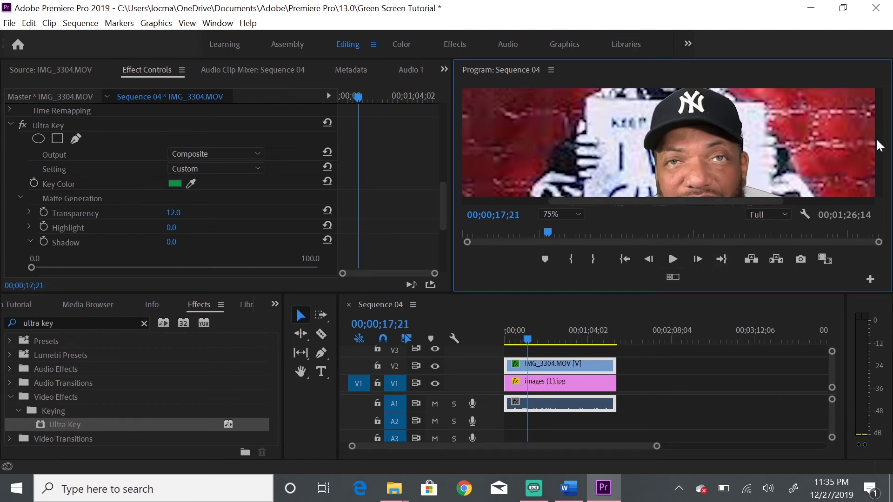
{"action": "mouse_move", "coordinate": [879, 146]}
{"action": "left_mouse_down"}
{"action": "mouse_move", "coordinate": [878, 181]}
{"action": "mouse_move", "coordinate": [888, 131]}
{"action": "mouse_move", "coordinate": [888, 159]}
{"action": "left_mouse_up"}
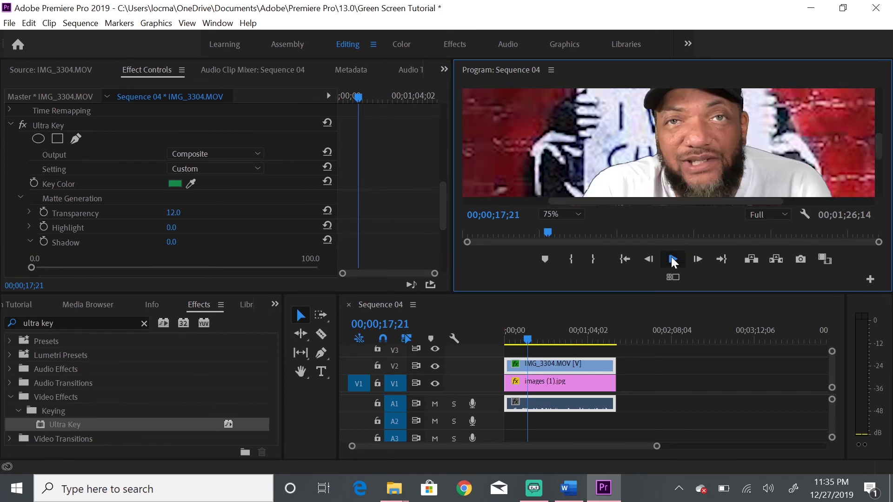
{"action": "left_click", "coordinate": [673, 258]}
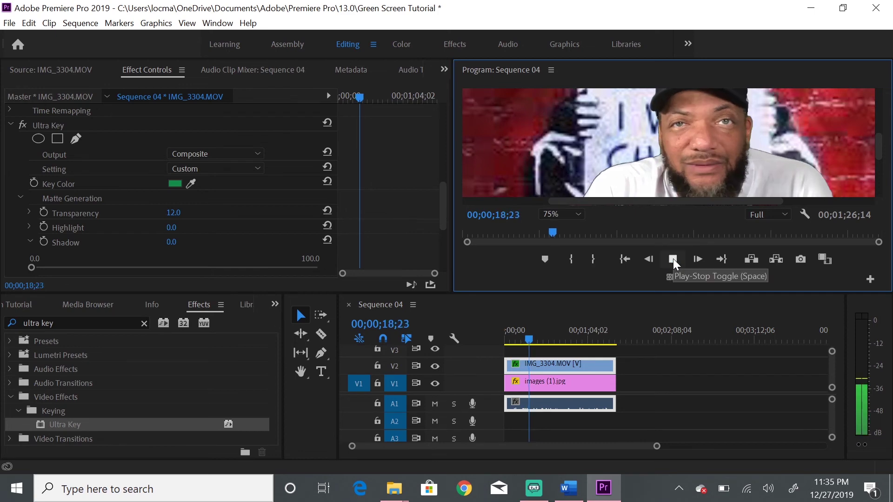
{"action": "key", "text": "space"}
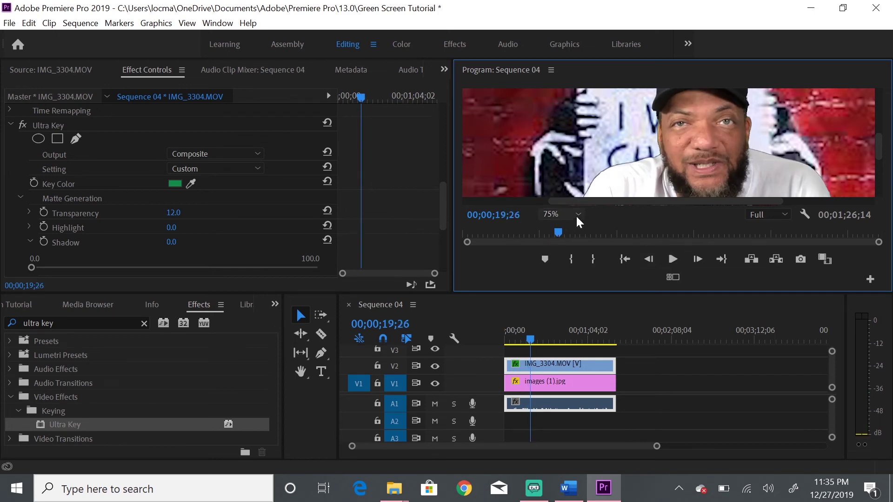
Set the program preview's zoom level back to Fit and play the sequence to review the full composite
{"action": "left_click", "coordinate": [576, 214]}
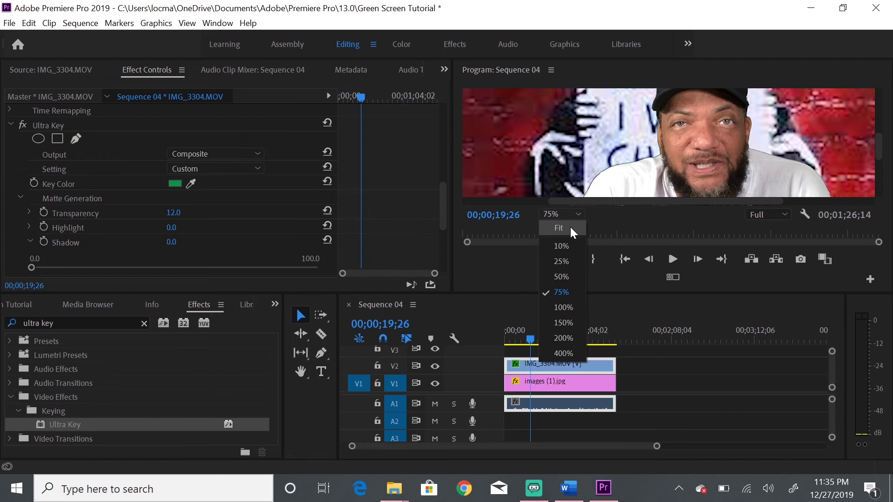
{"action": "left_click", "coordinate": [570, 227]}
{"action": "left_click", "coordinate": [673, 259]}
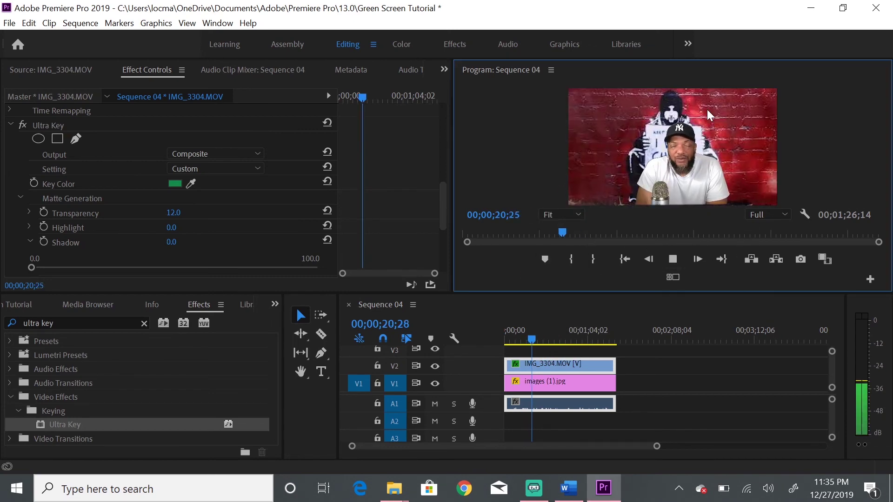